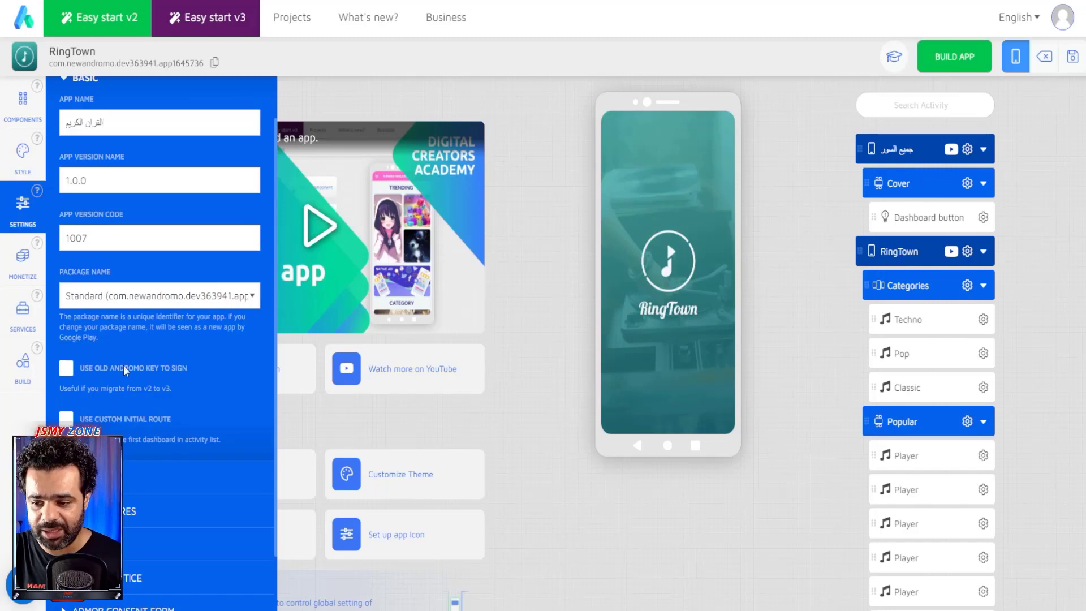
Step: Upload QURAN2.PNG as the app icon and save the project changes
{"action": "scroll", "coordinate": [126, 370], "scroll_direction": "down", "scroll_amount": 2}
{"action": "left_click", "coordinate": [65, 416]}
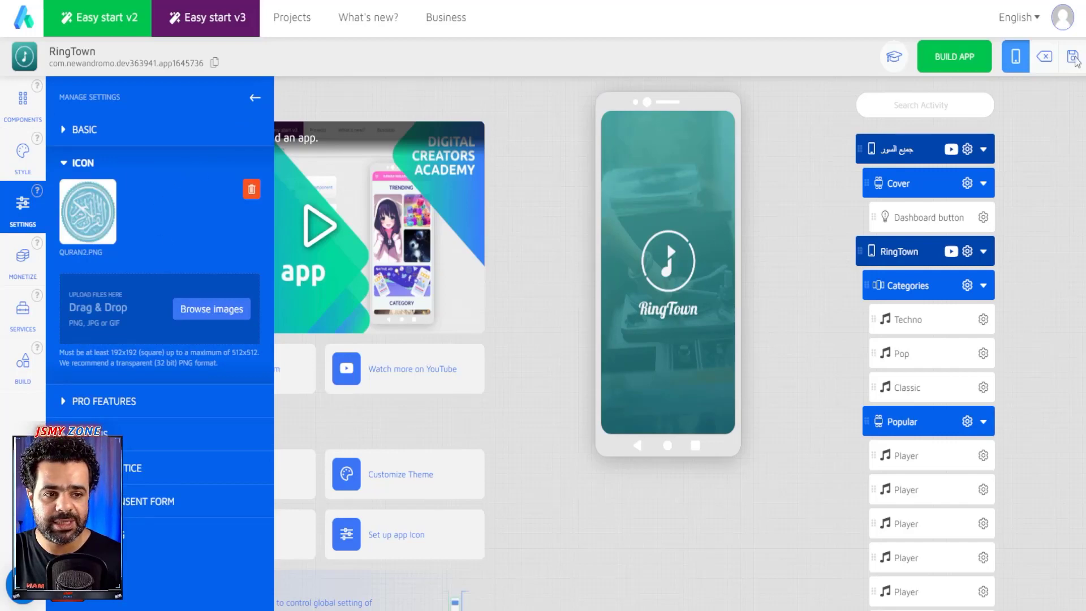
{"action": "left_click", "coordinate": [1073, 57]}
{"action": "left_click", "coordinate": [543, 316]}
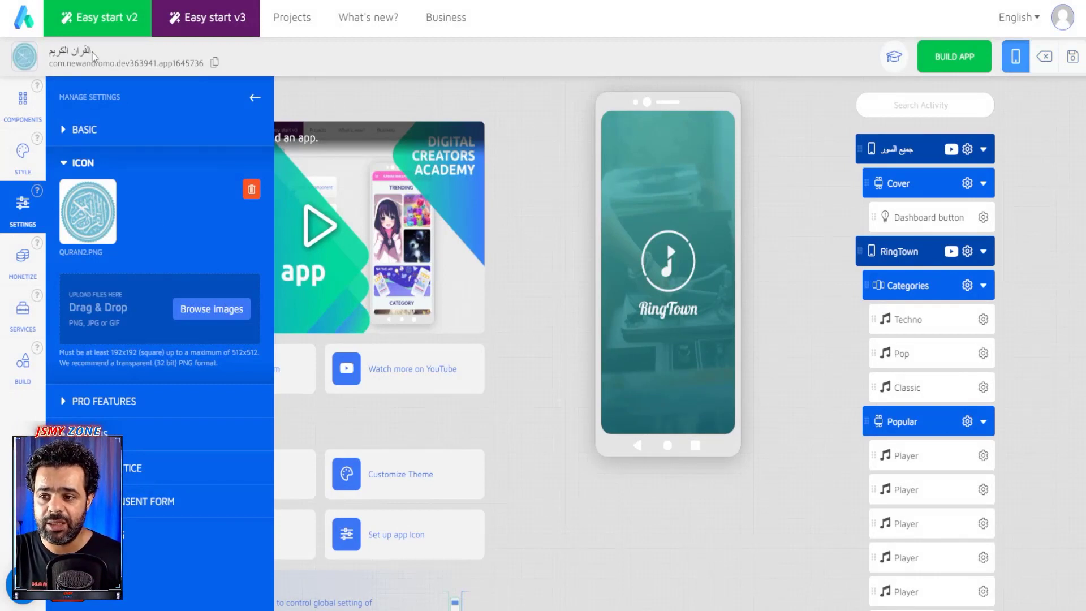
{"action": "triple_click", "coordinate": [91, 52]}
{"action": "left_click_drag", "start_coordinate": [82, 53], "coordinate": [79, 66]}
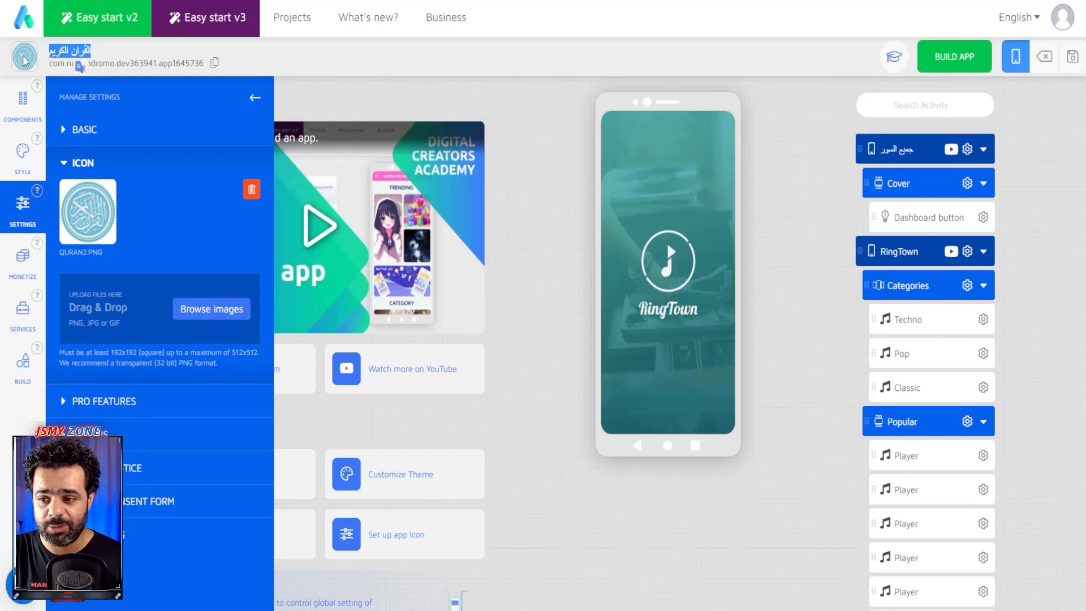
{"action": "left_click_drag", "start_coordinate": [25, 60], "coordinate": [911, 149]}
Step: Replace the جميع السور activity's background image Start Page.png with the A1LRI2A4MzL Quran cover image and save the changes
{"action": "left_click", "coordinate": [910, 148]}
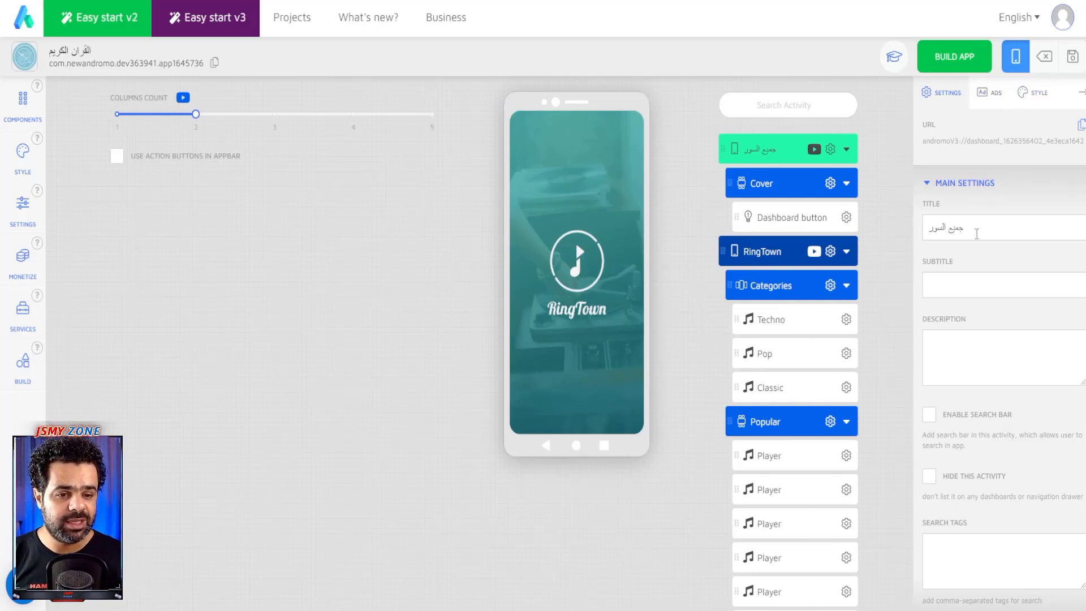
{"action": "scroll", "coordinate": [969, 298], "scroll_direction": "down", "scroll_amount": 1}
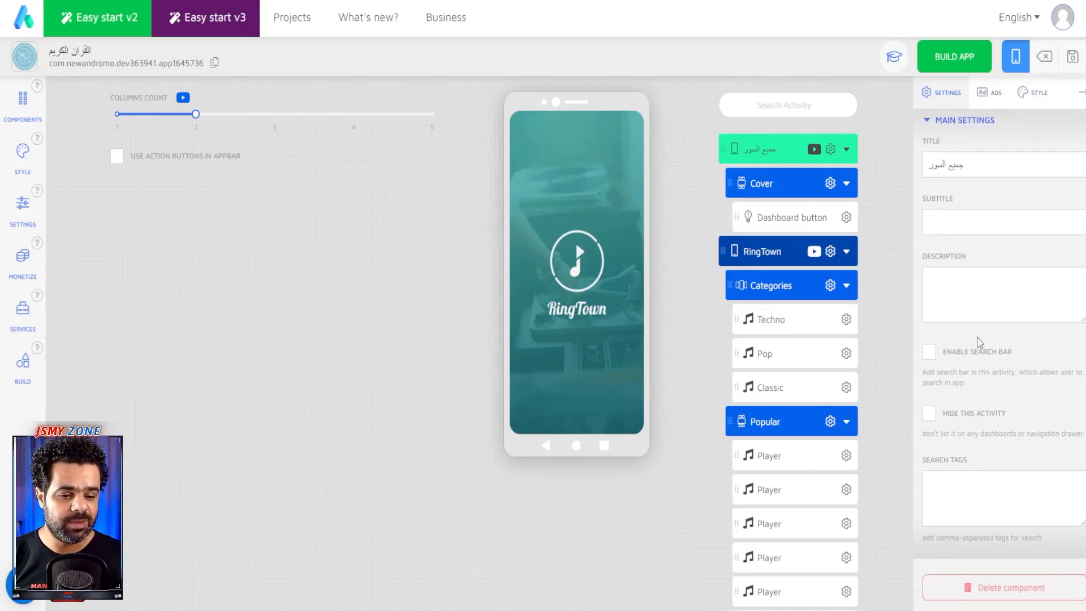
{"action": "scroll", "coordinate": [987, 311], "scroll_direction": "up", "scroll_amount": 1}
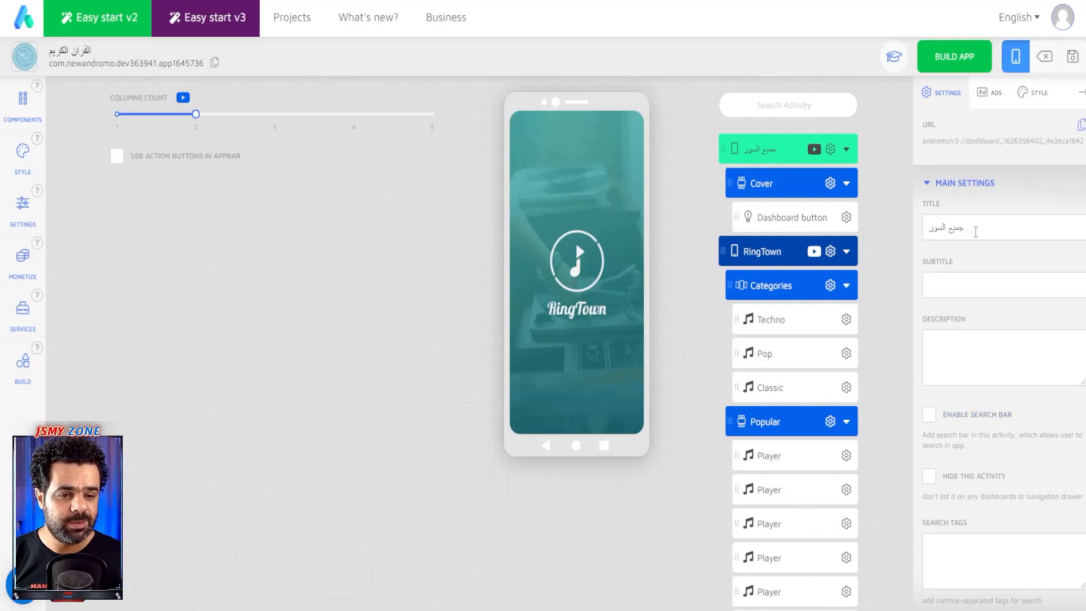
{"action": "left_click", "coordinate": [1033, 96]}
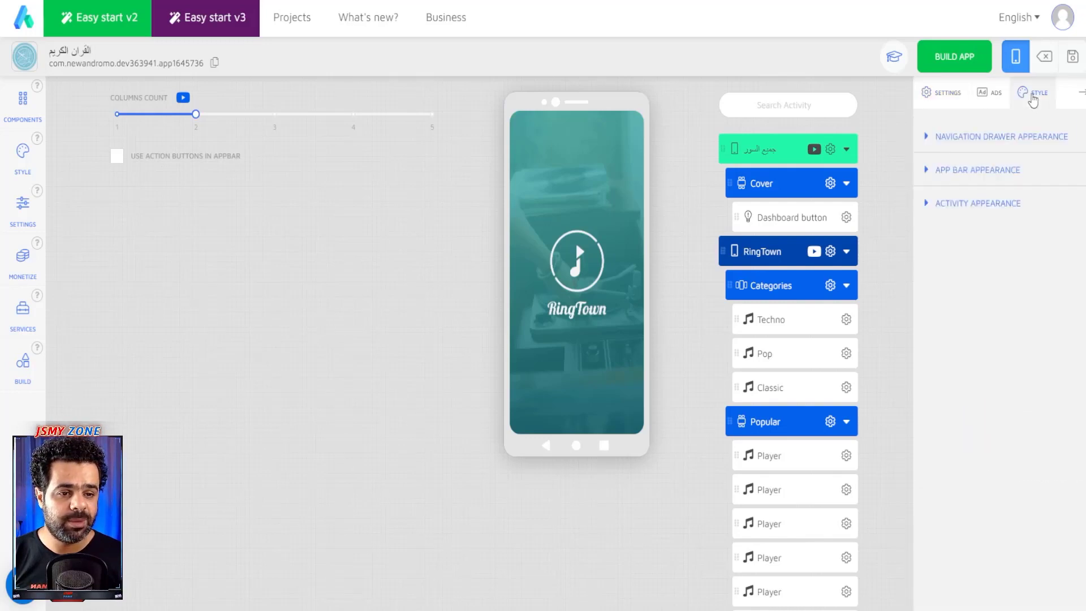
{"action": "left_click", "coordinate": [930, 206]}
{"action": "scroll", "coordinate": [967, 361], "scroll_direction": "down", "scroll_amount": 3}
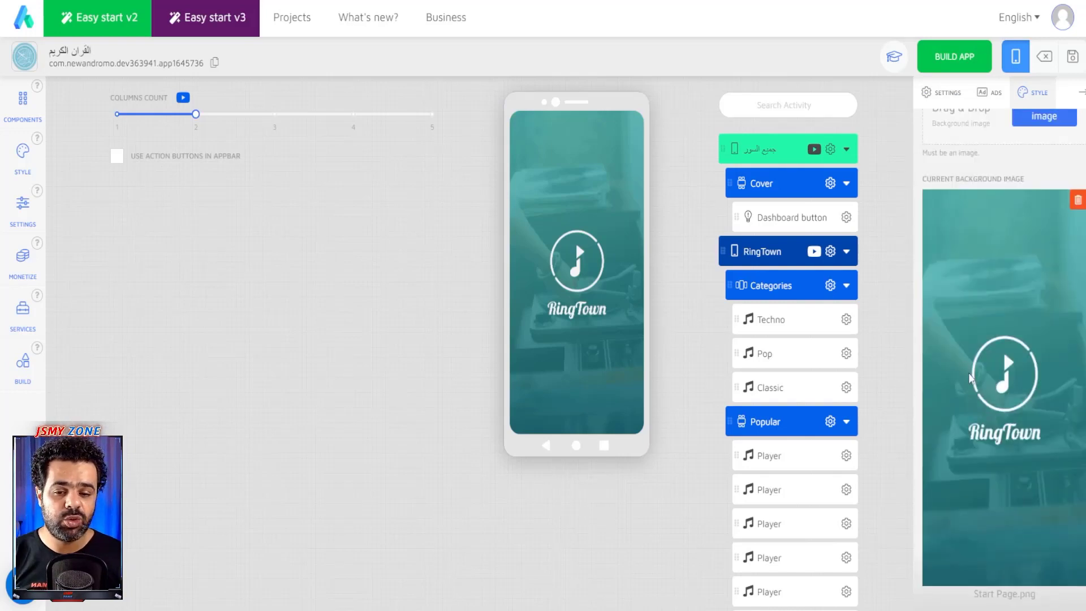
{"action": "left_click", "coordinate": [1077, 200]}
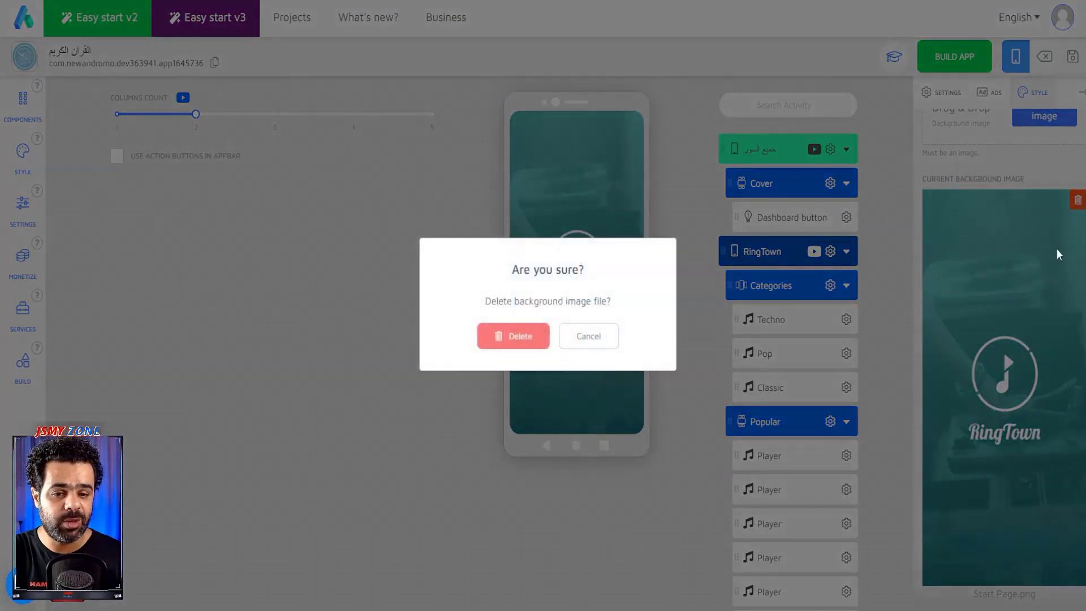
{"action": "left_click", "coordinate": [510, 343]}
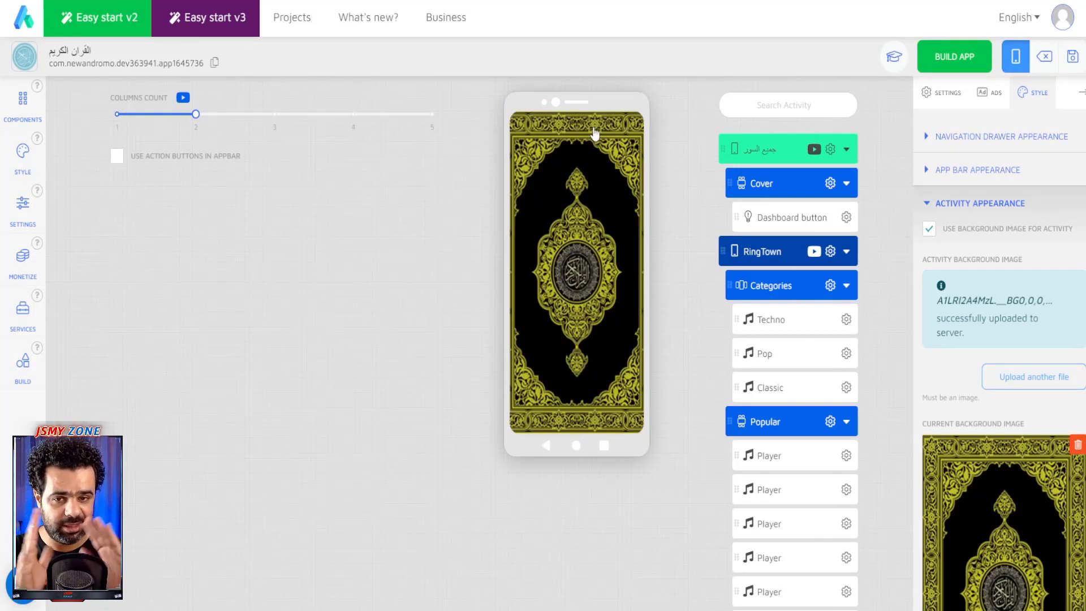
{"action": "left_click", "coordinate": [1072, 64]}
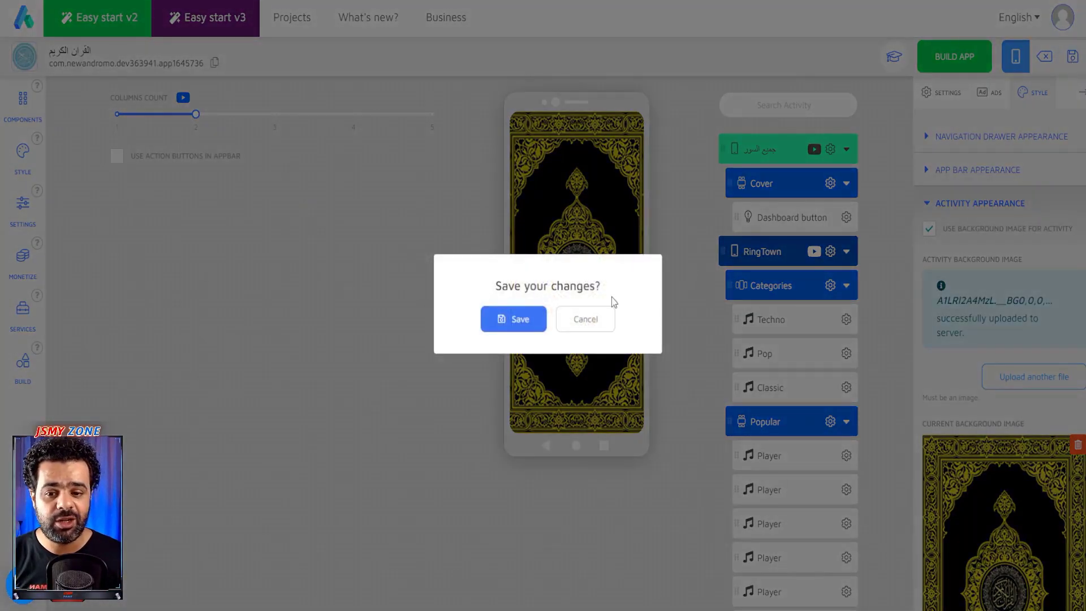
{"action": "left_click", "coordinate": [512, 317]}
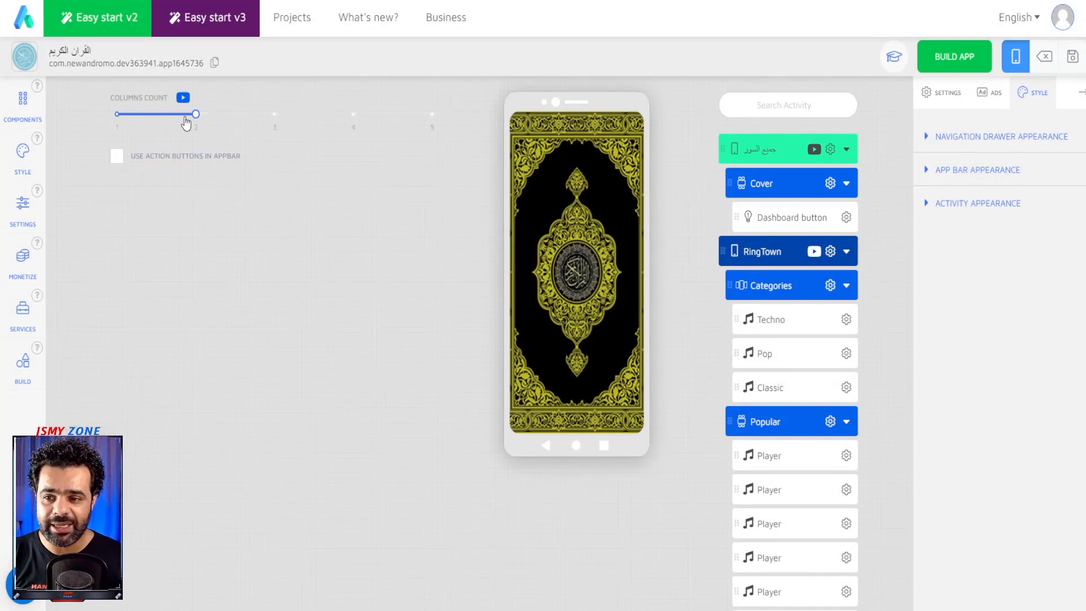
{"action": "mouse_move", "coordinate": [194, 120]}
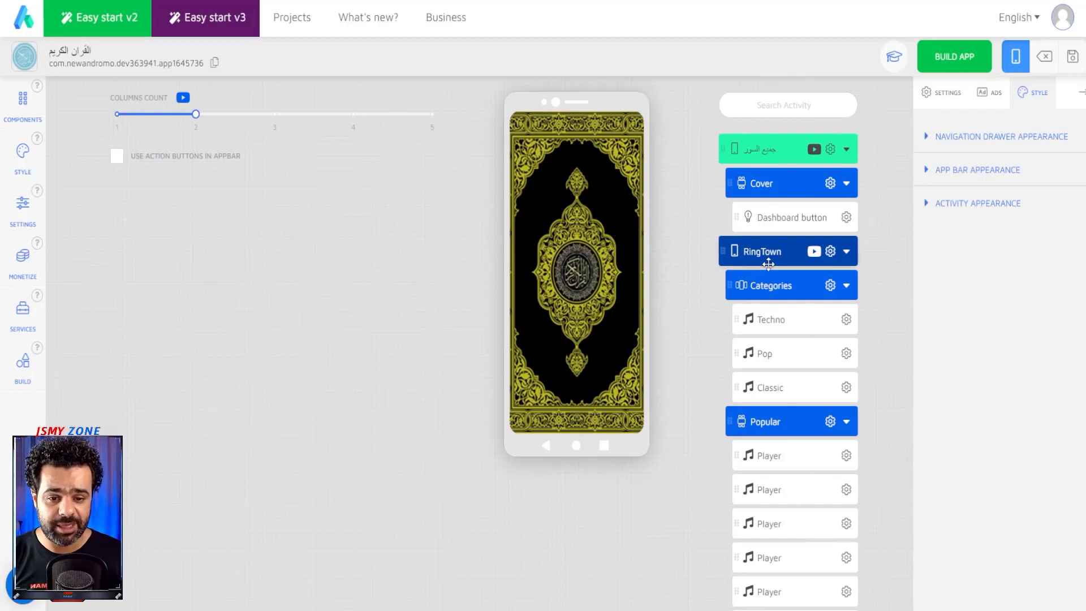
Step: Delete the Instrumental Ringtones component from the RingTown activity
{"action": "scroll", "coordinate": [772, 257], "scroll_direction": "down", "scroll_amount": 1}
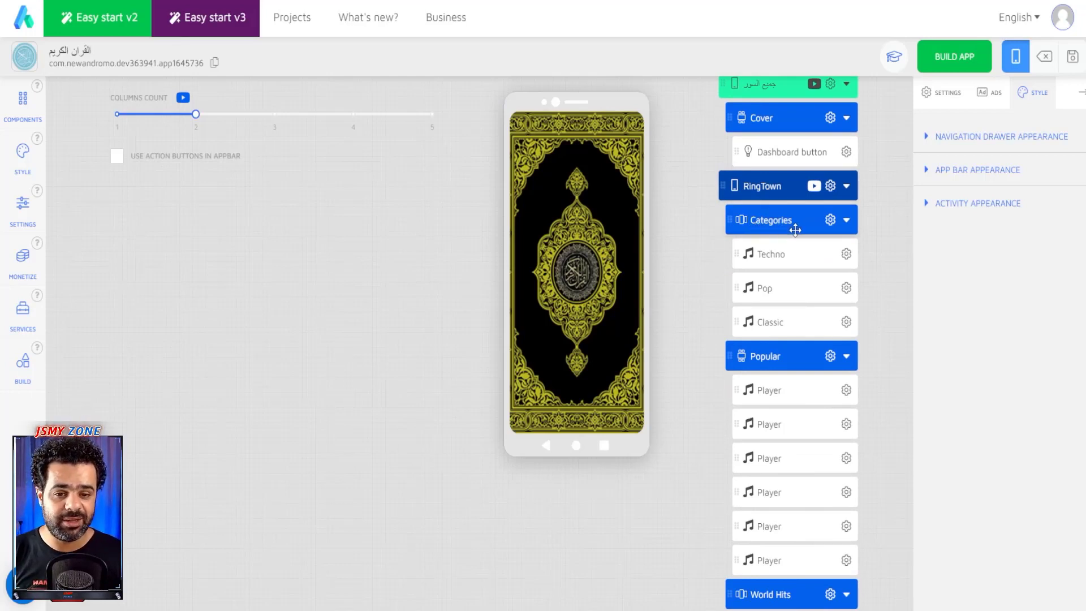
{"action": "scroll", "coordinate": [794, 235], "scroll_direction": "down", "scroll_amount": 1}
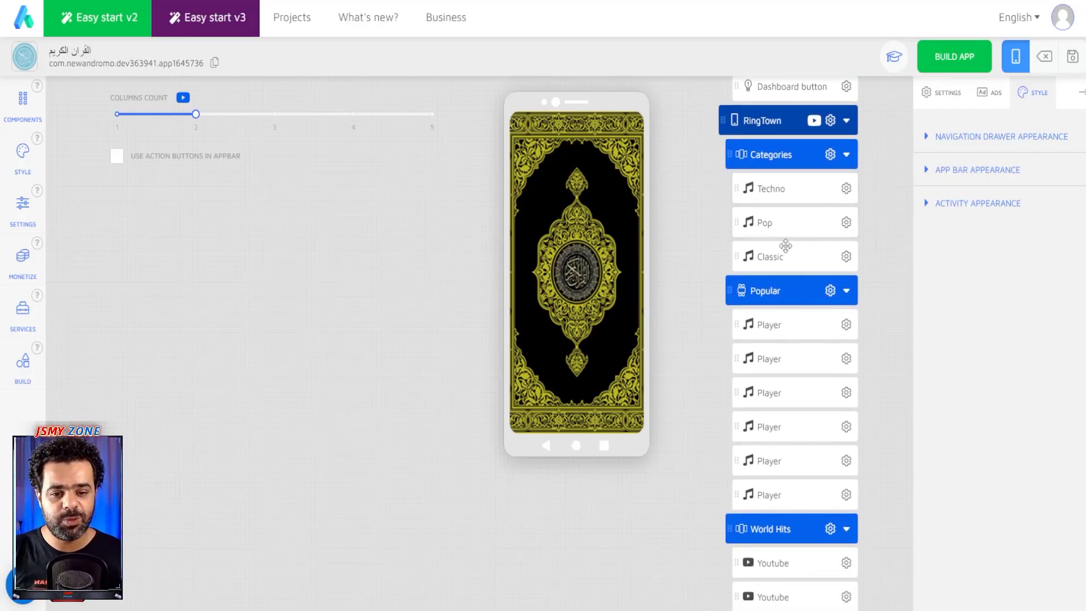
{"action": "scroll", "coordinate": [779, 314], "scroll_direction": "down", "scroll_amount": 1}
{"action": "scroll", "coordinate": [775, 339], "scroll_direction": "down", "scroll_amount": 10}
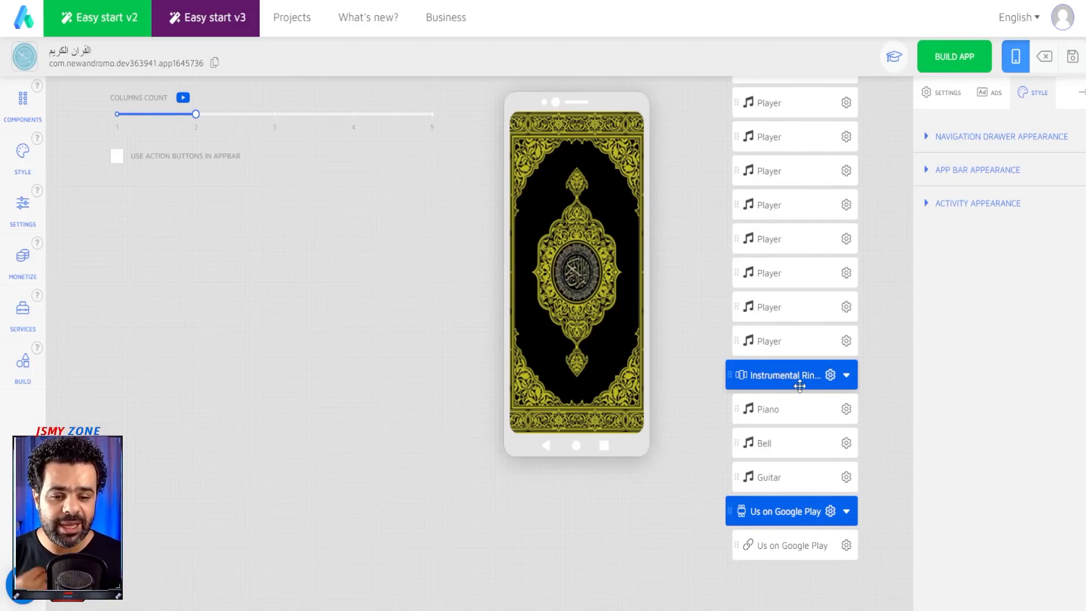
{"action": "left_click", "coordinate": [830, 376]}
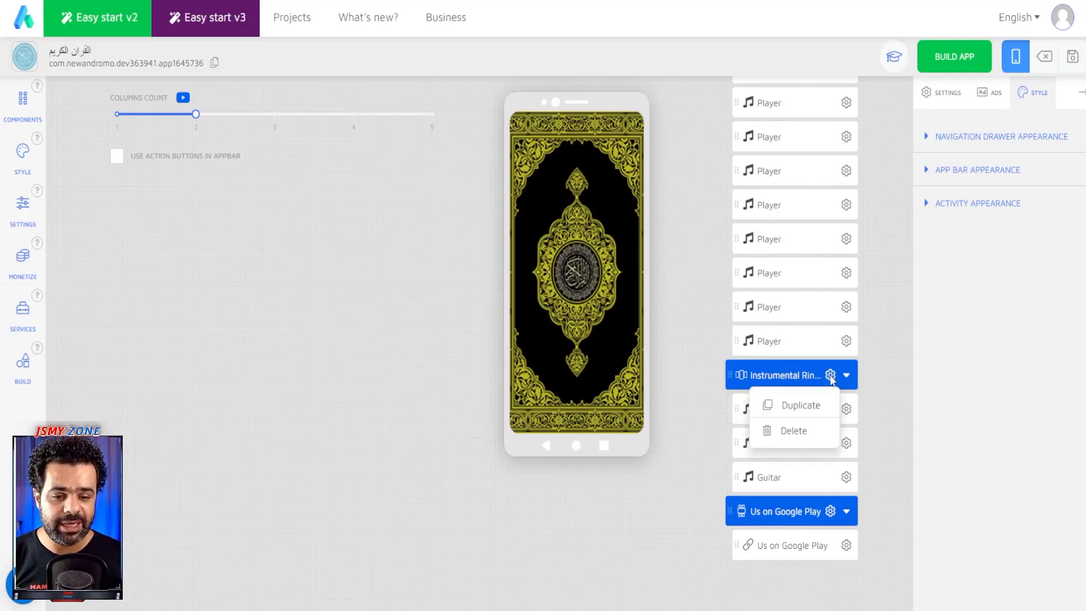
{"action": "left_click", "coordinate": [811, 433]}
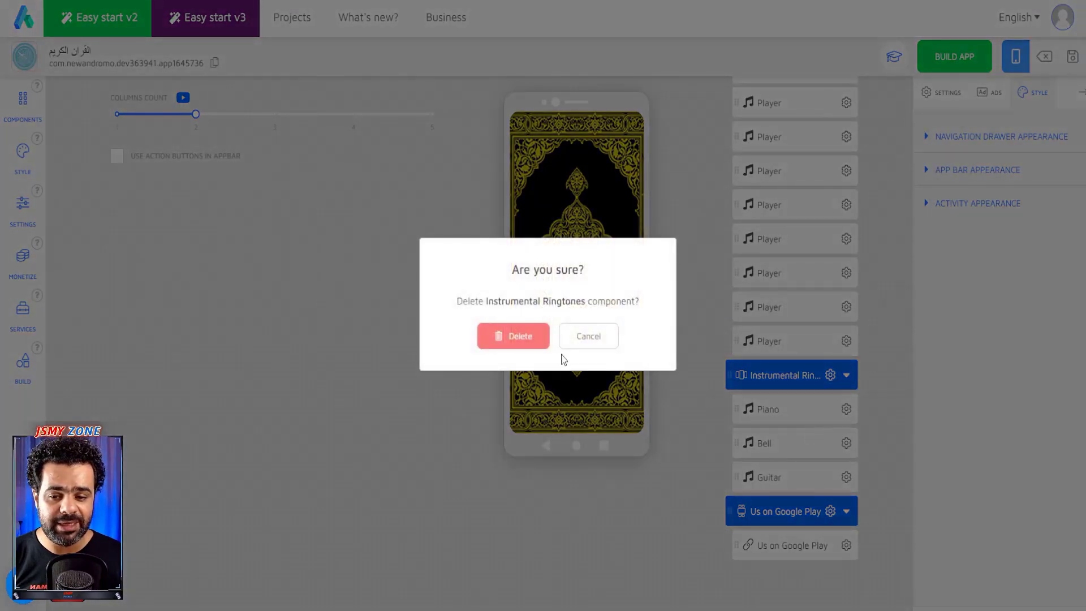
{"action": "left_click", "coordinate": [521, 345]}
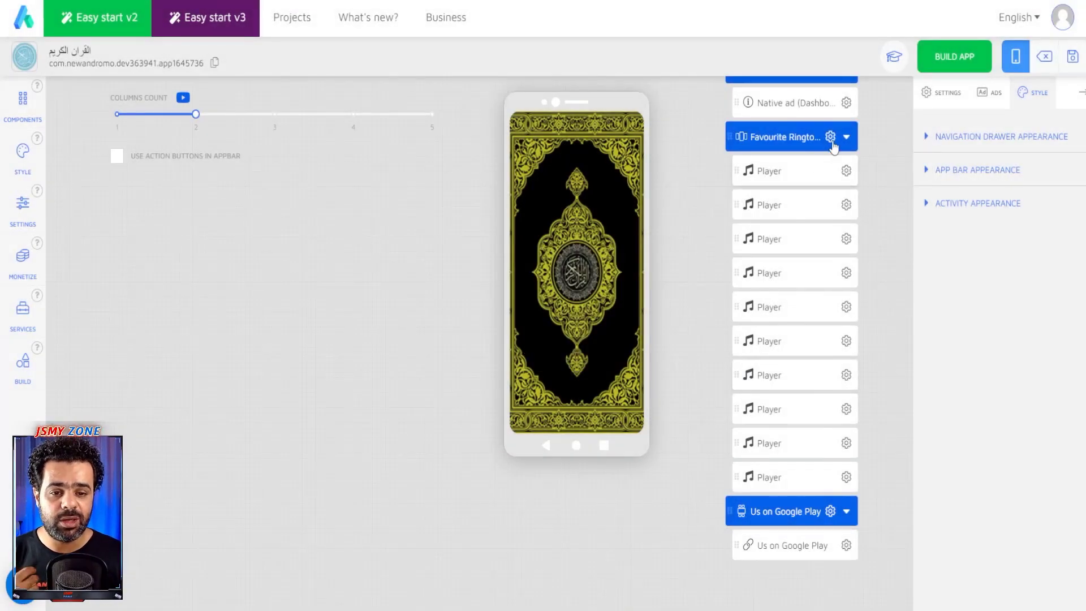
Step: Delete the Favourite Ringtones component from the RingTown activity
{"action": "left_click", "coordinate": [830, 137]}
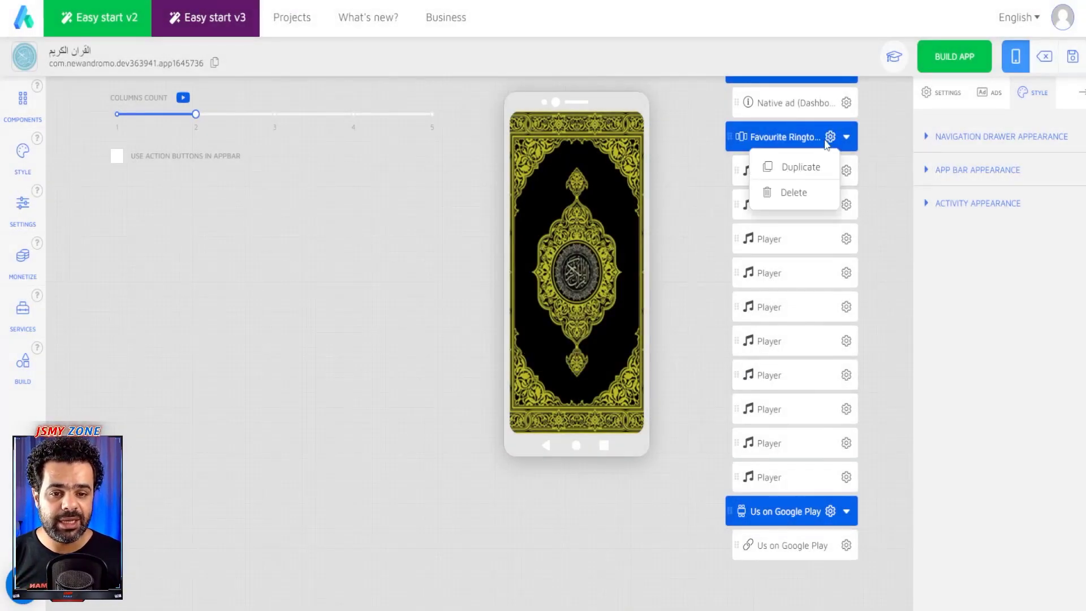
{"action": "left_click", "coordinate": [803, 195]}
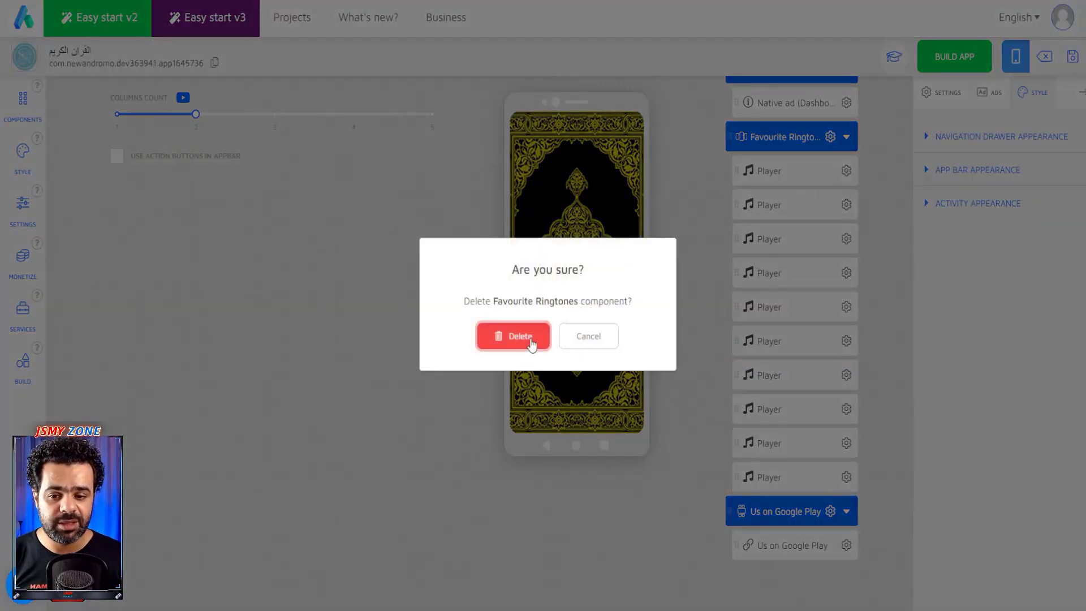
{"action": "left_click", "coordinate": [513, 335]}
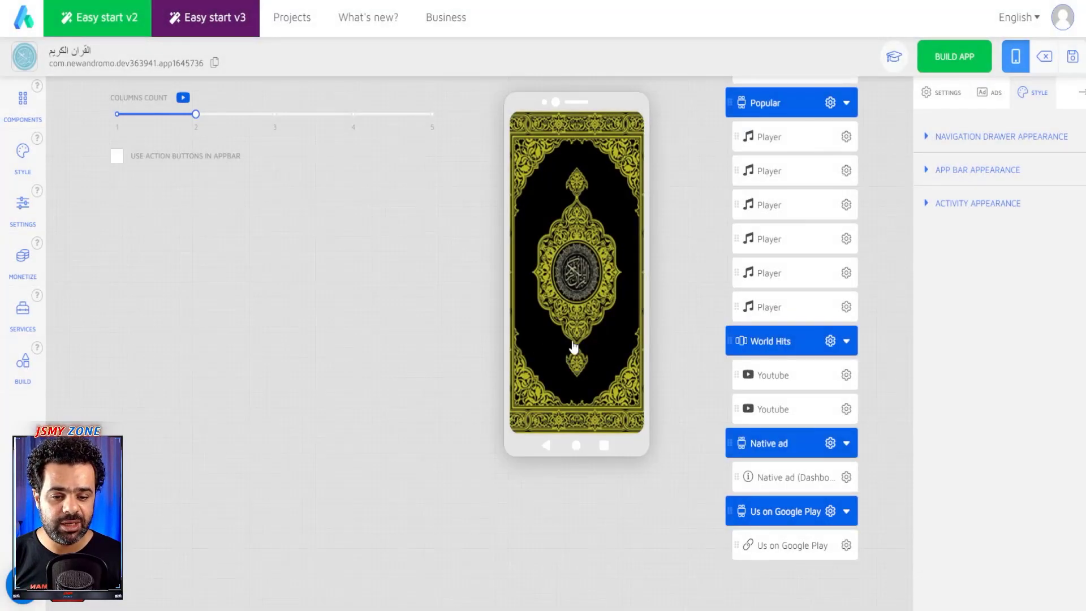
{"action": "left_click", "coordinate": [830, 444]}
{"action": "left_click", "coordinate": [879, 447]}
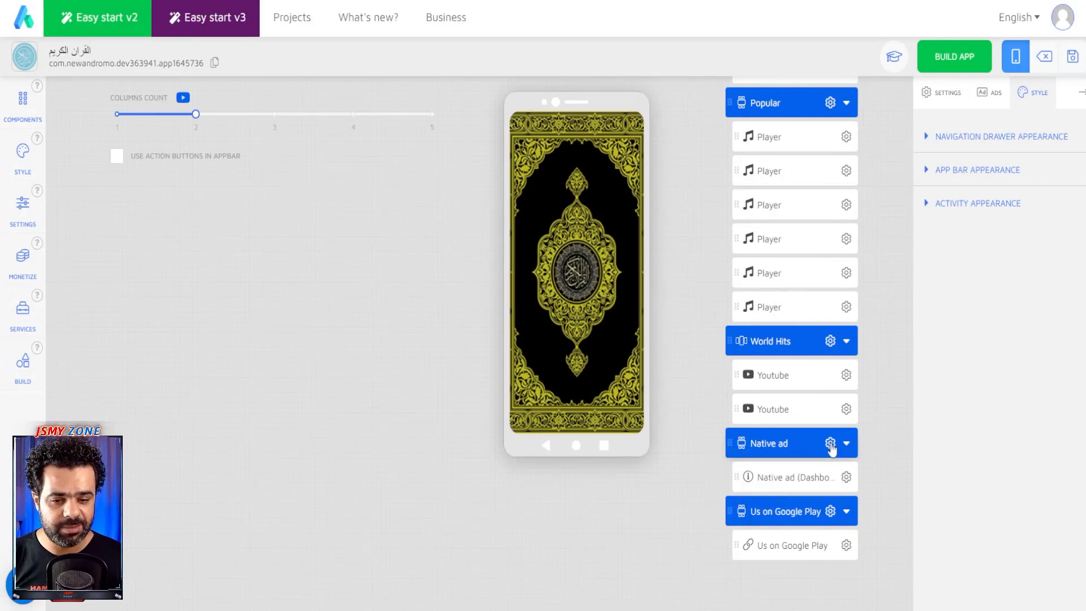
Step: Delete the World Hits and Popular components from the RingTown activity
{"action": "left_click", "coordinate": [830, 341]}
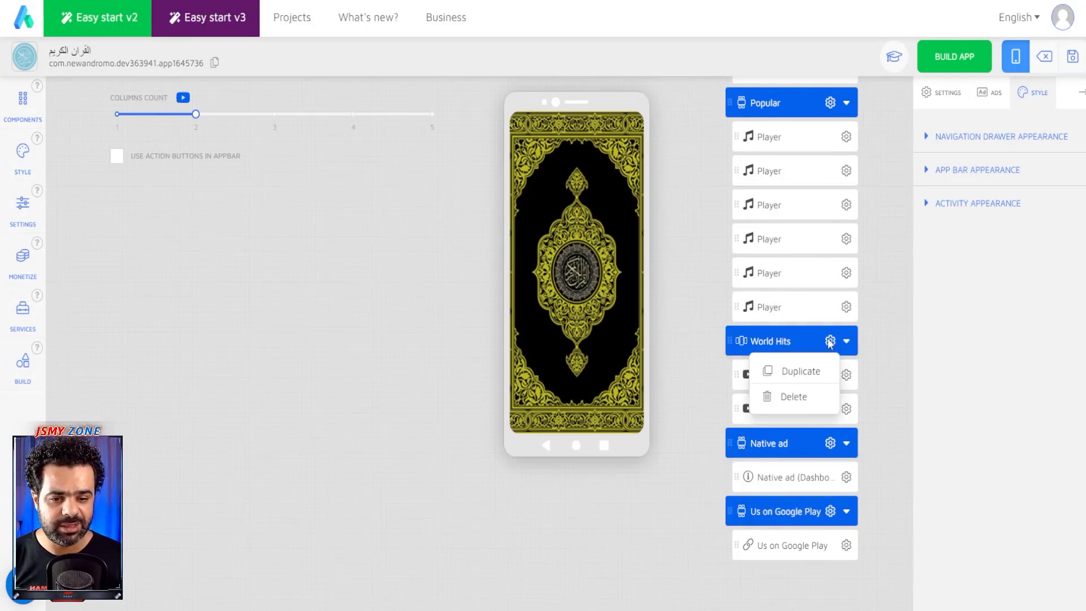
{"action": "left_click", "coordinate": [797, 397]}
{"action": "left_click", "coordinate": [544, 346]}
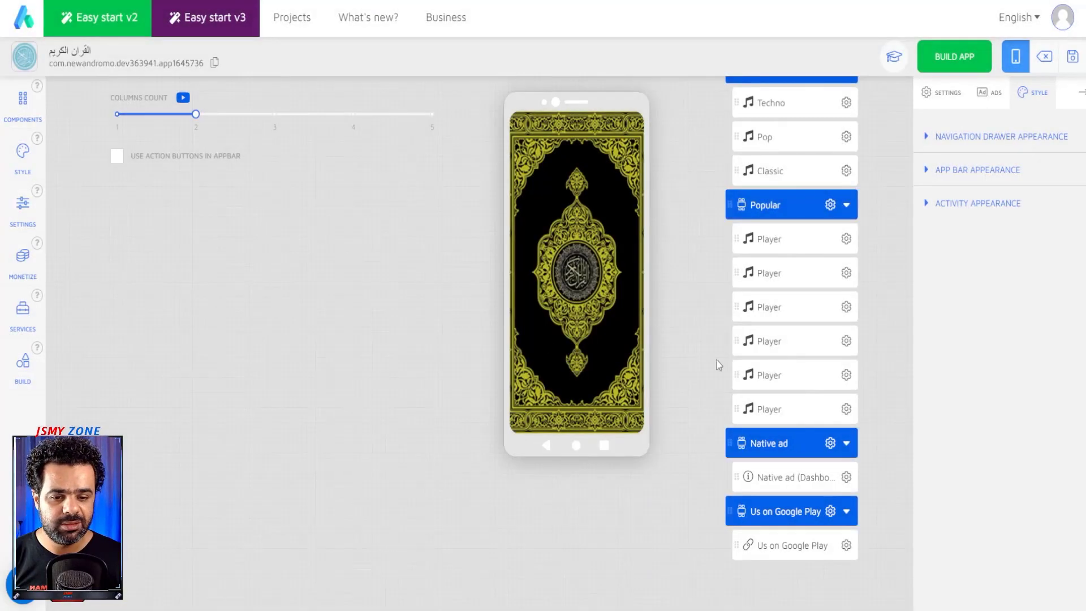
{"action": "left_click", "coordinate": [830, 204]}
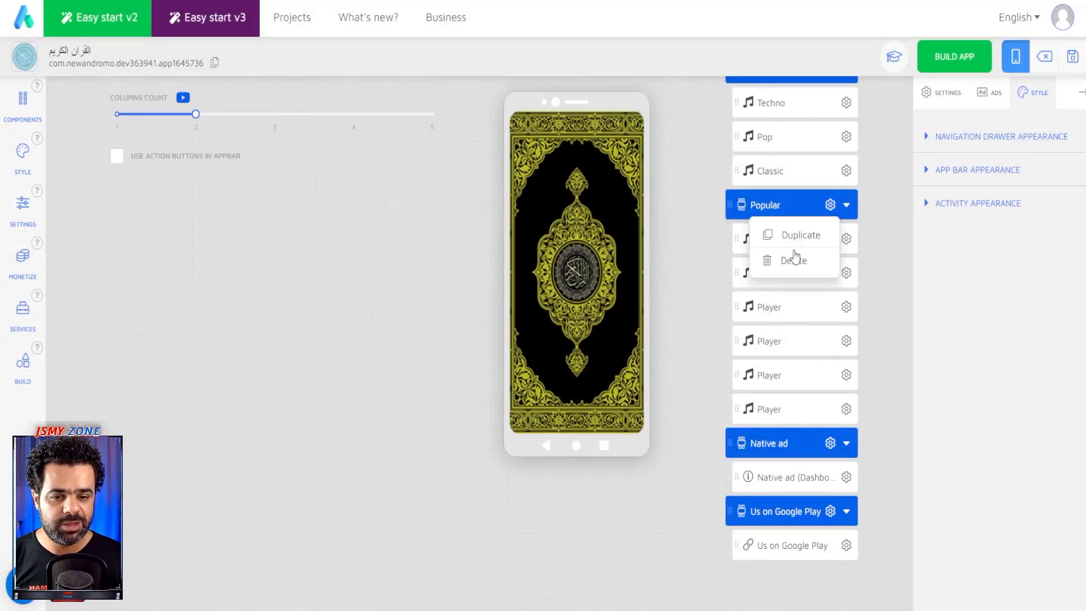
{"action": "left_click", "coordinate": [794, 259]}
{"action": "left_click", "coordinate": [537, 335]}
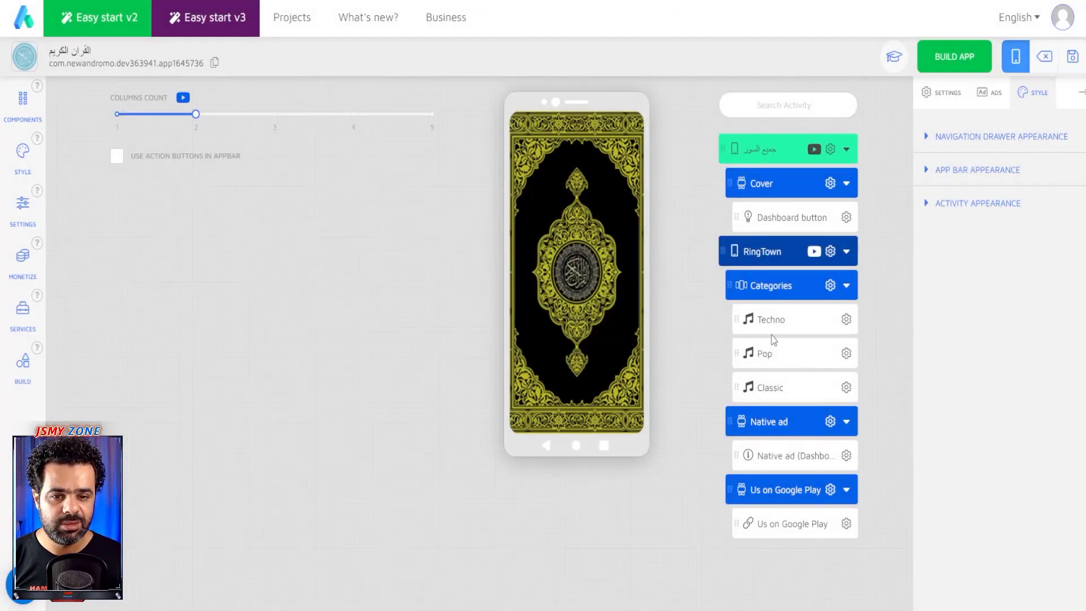
Step: Open the RingTown activity and delete the Techno and Pop items from its Categories component
{"action": "left_click", "coordinate": [774, 251]}
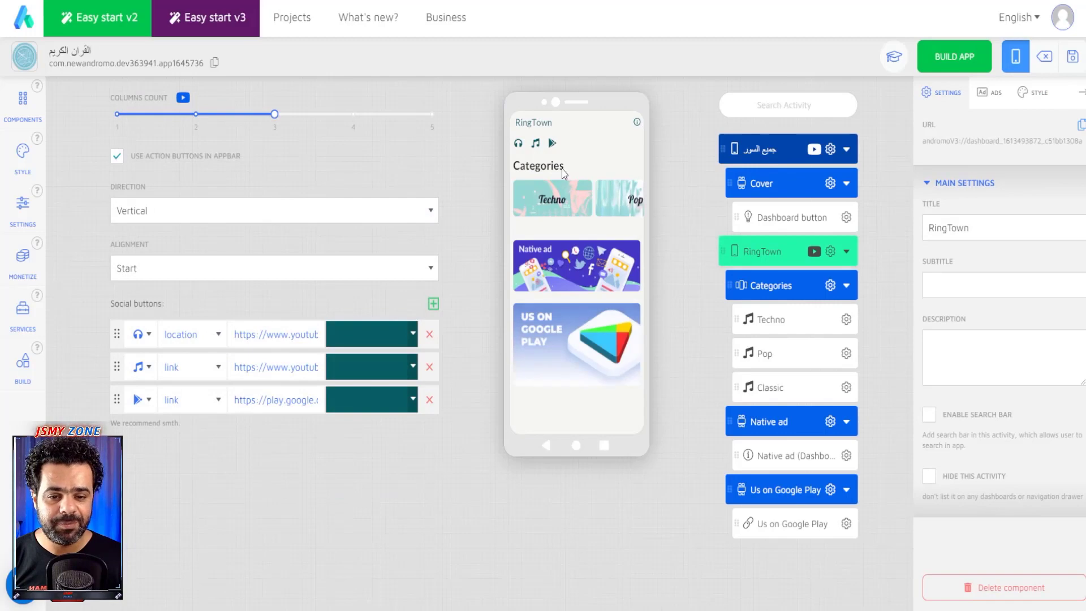
{"action": "left_click", "coordinate": [846, 320]}
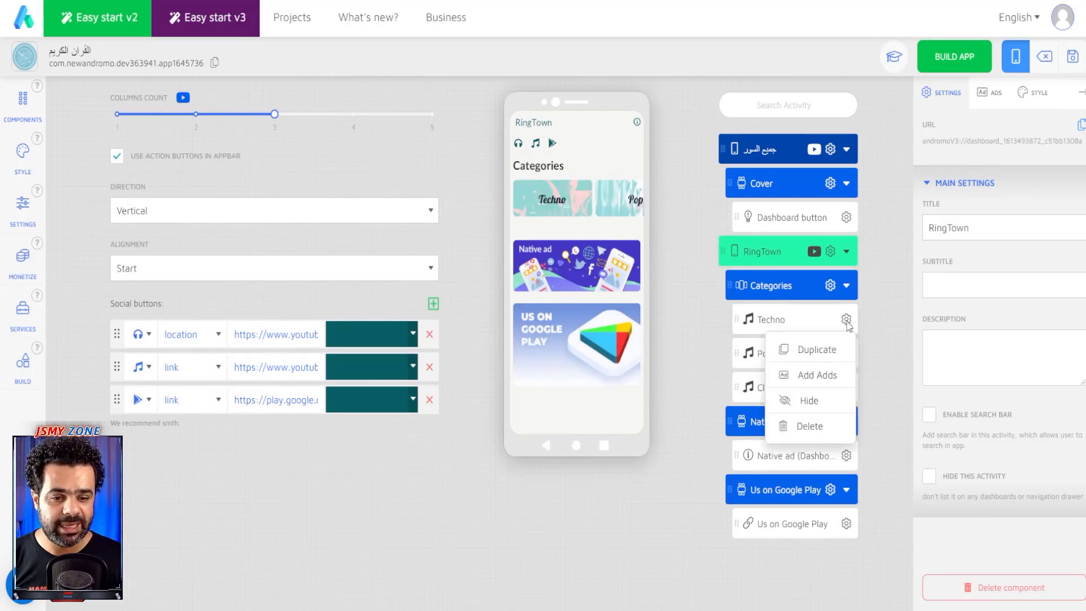
{"action": "left_click", "coordinate": [809, 426]}
{"action": "left_click", "coordinate": [536, 337]}
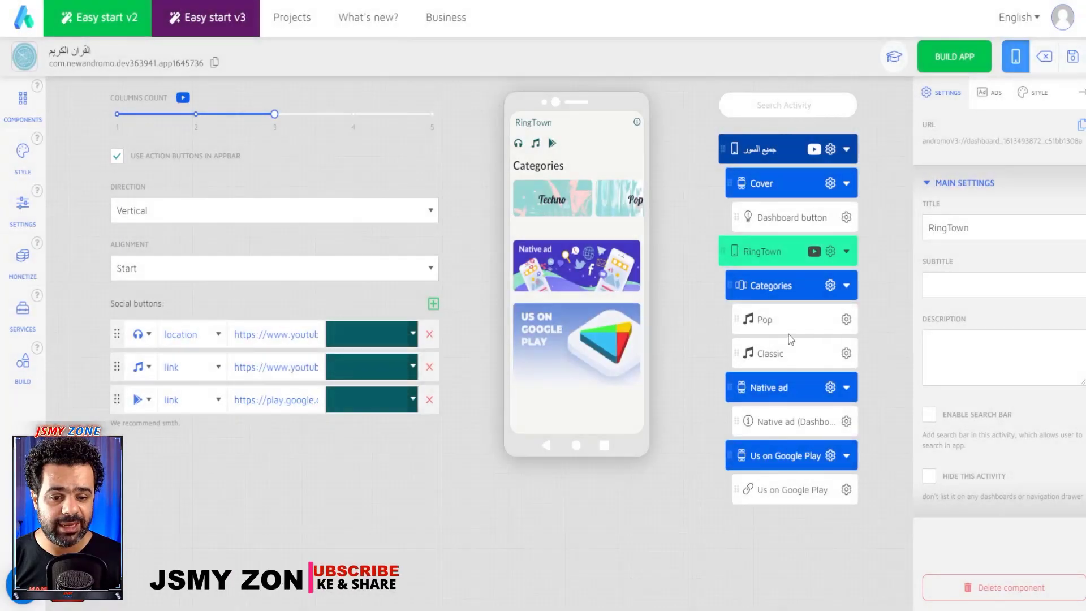
{"action": "left_click", "coordinate": [846, 319]}
{"action": "left_click", "coordinate": [799, 428]}
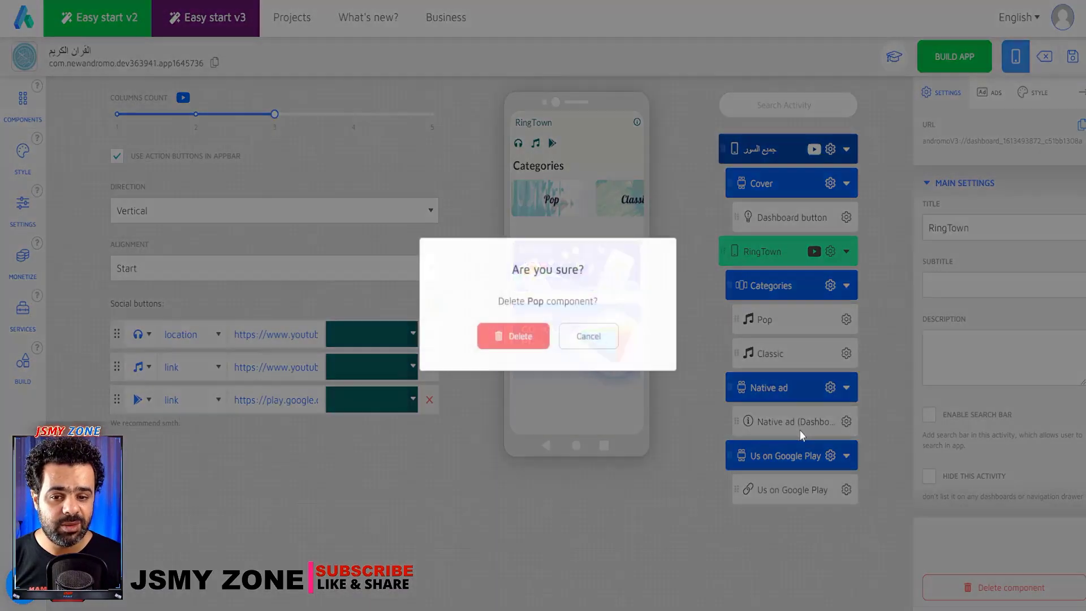
{"action": "left_click", "coordinate": [514, 335]}
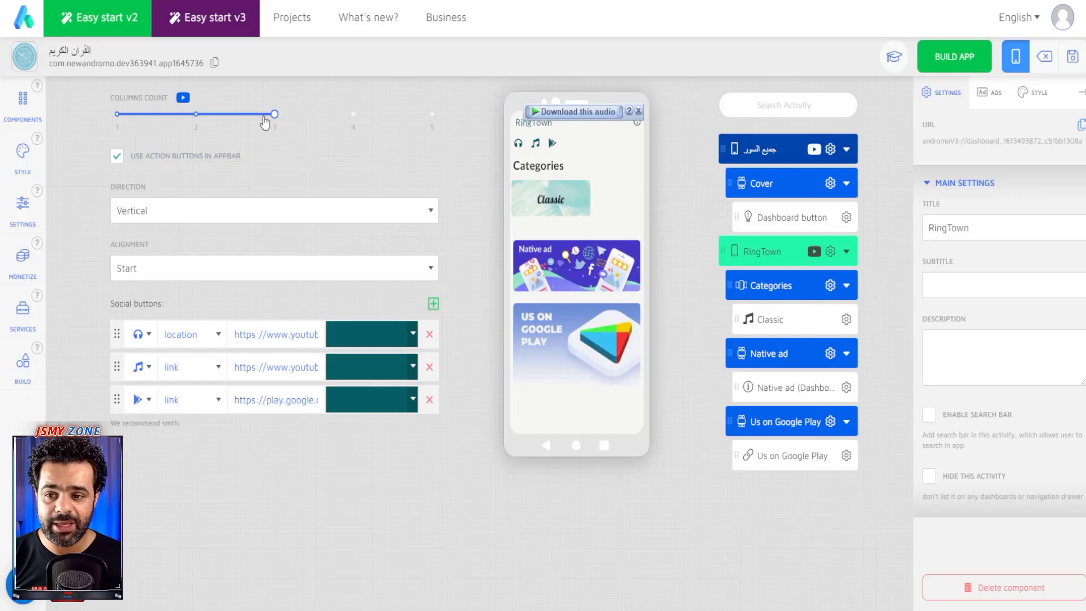
Step: Try a columns count of 4 for the RingTown activity and set it to 2
{"action": "mouse_move", "coordinate": [274, 116]}
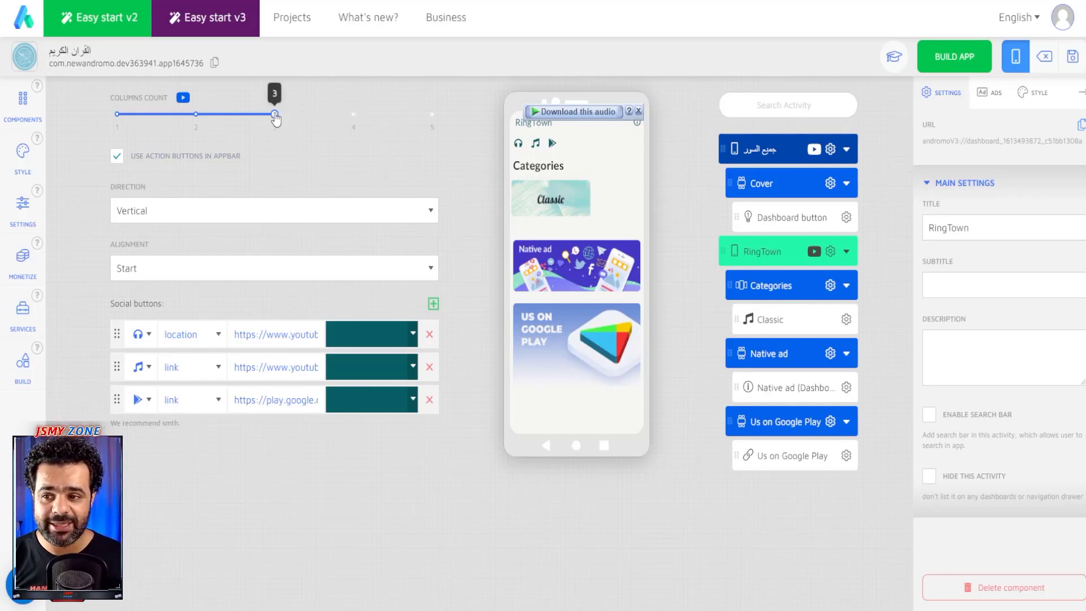
{"action": "left_click_drag", "start_coordinate": [276, 118], "coordinate": [356, 125]}
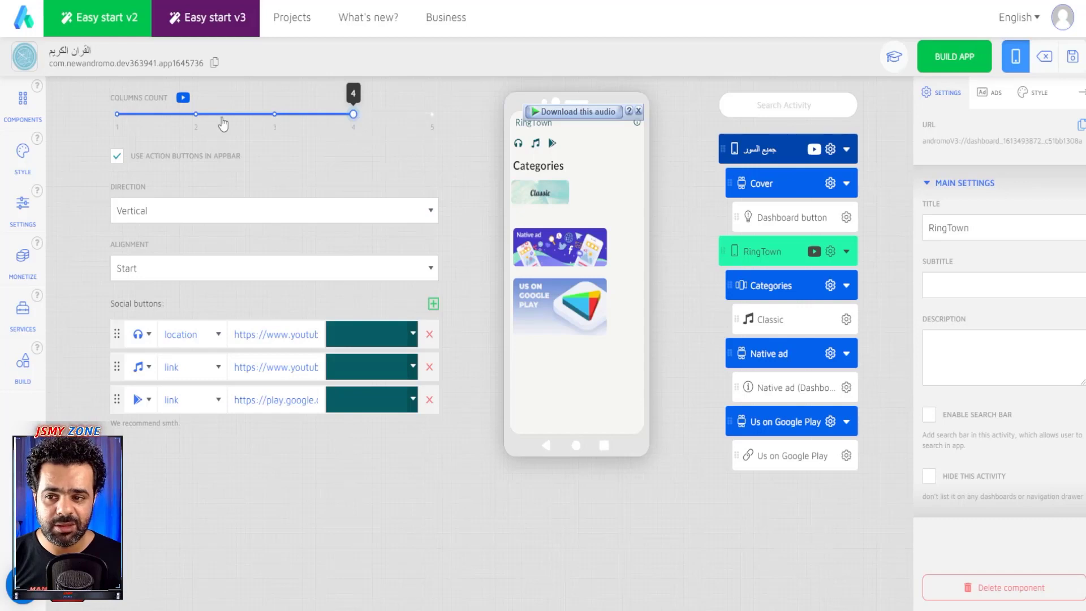
{"action": "left_click", "coordinate": [198, 116]}
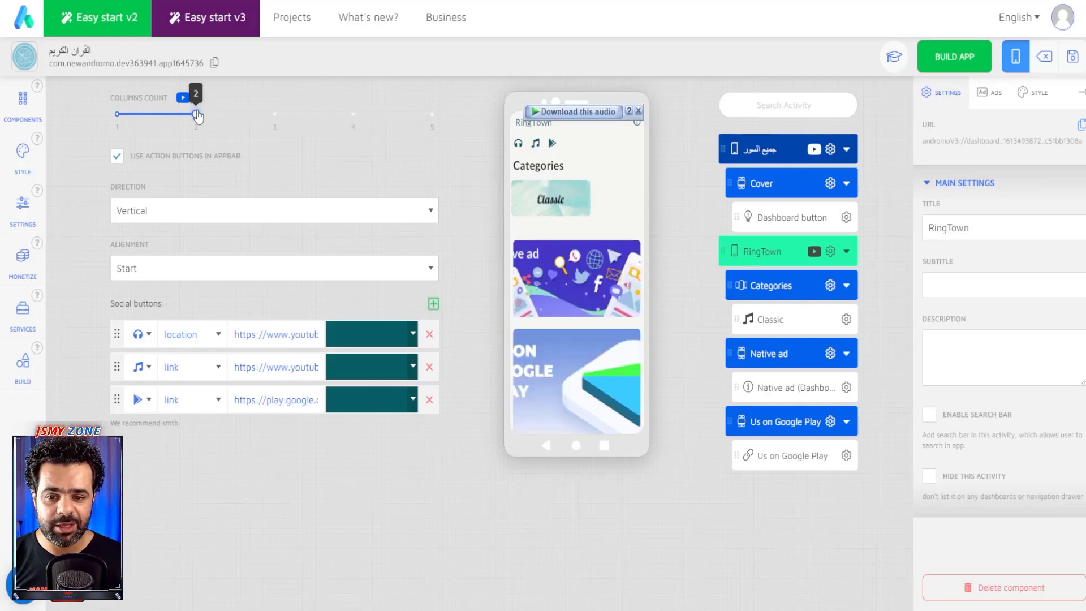
Step: Try a columns count of 1 for the RingTown activity and set it to 3
{"action": "left_click", "coordinate": [118, 115]}
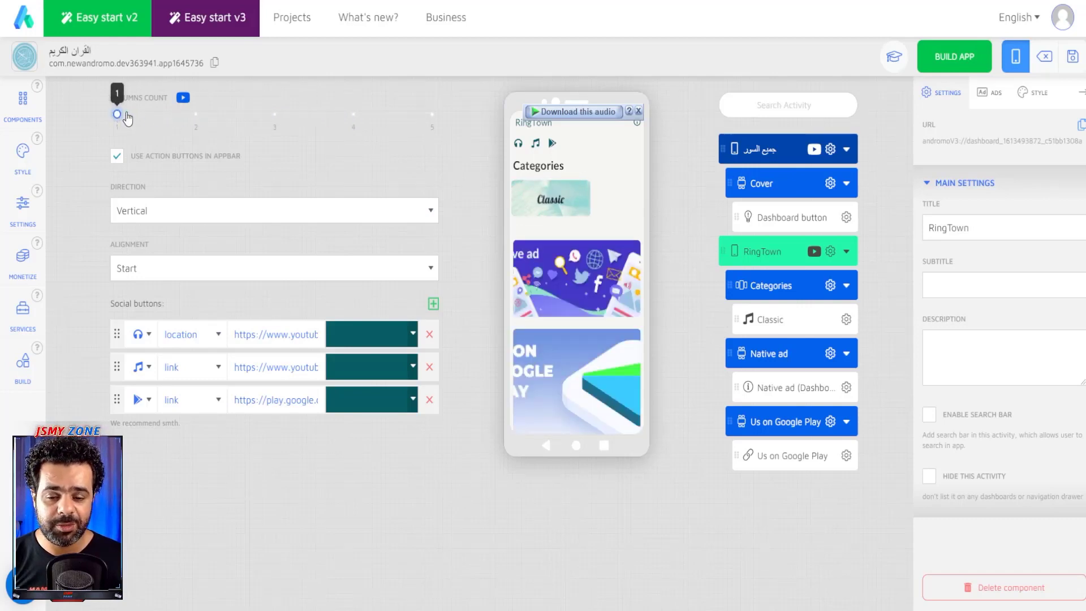
{"action": "left_click", "coordinate": [275, 115]}
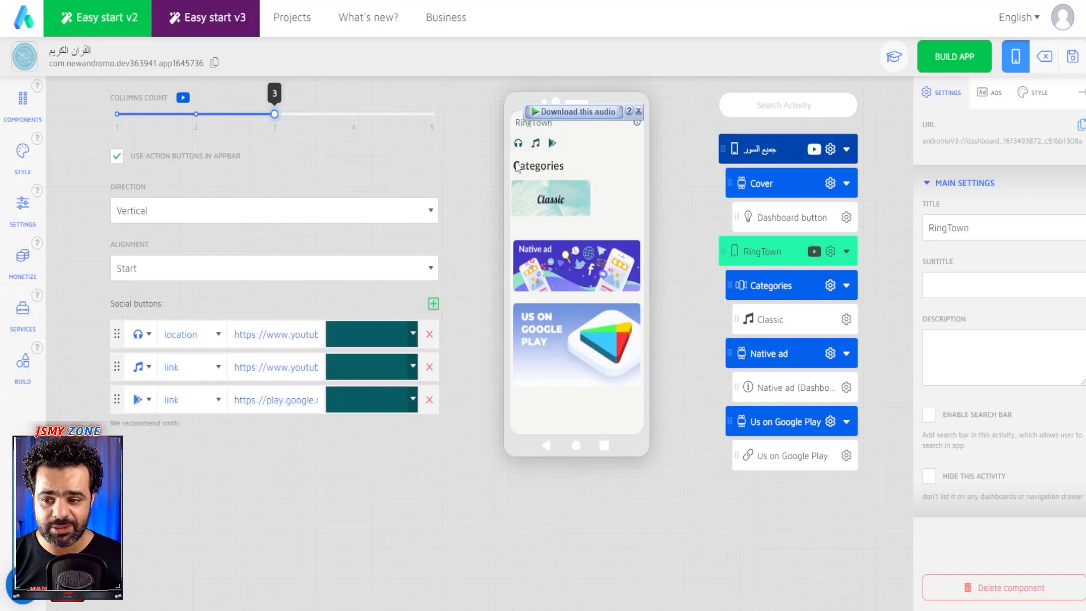
{"action": "double_click", "coordinate": [275, 333]}
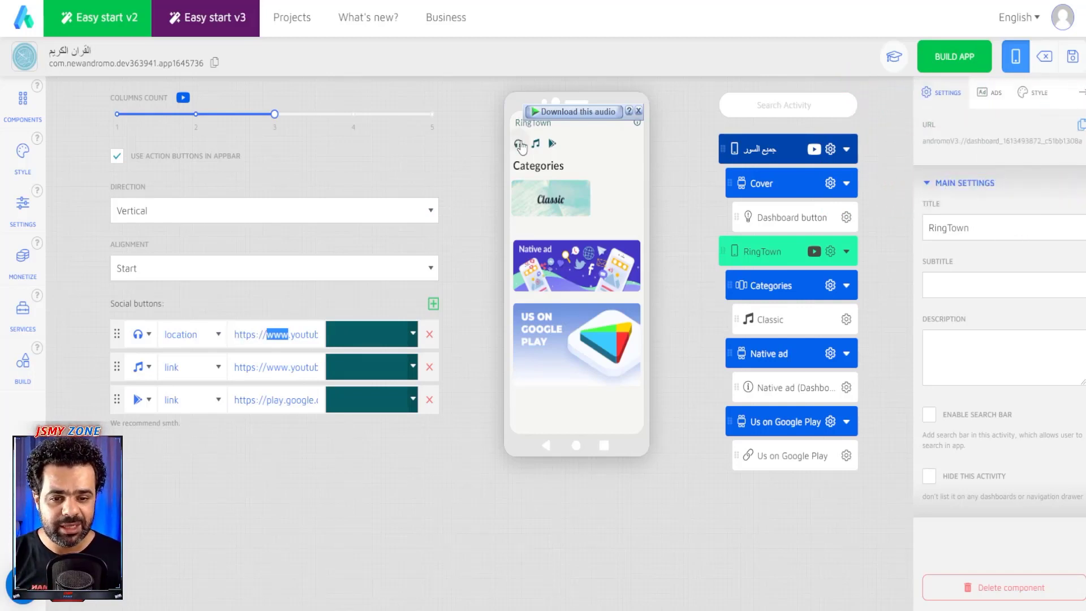
{"action": "left_click", "coordinate": [468, 324]}
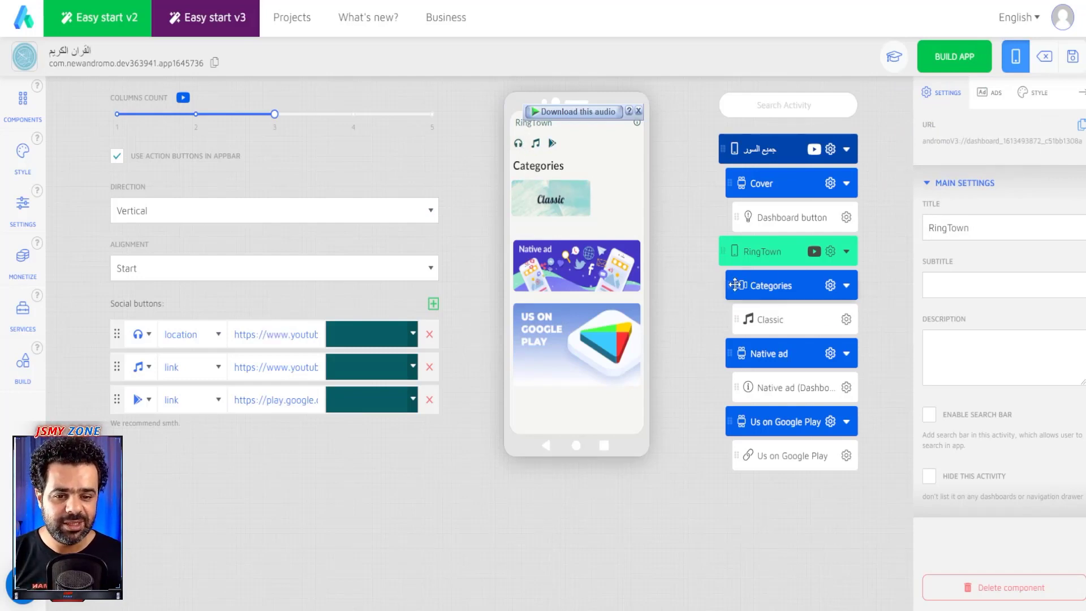
Step: Delete the Native ad and Us on Google Play components from the al-flaq activity
{"action": "left_click", "coordinate": [830, 353]}
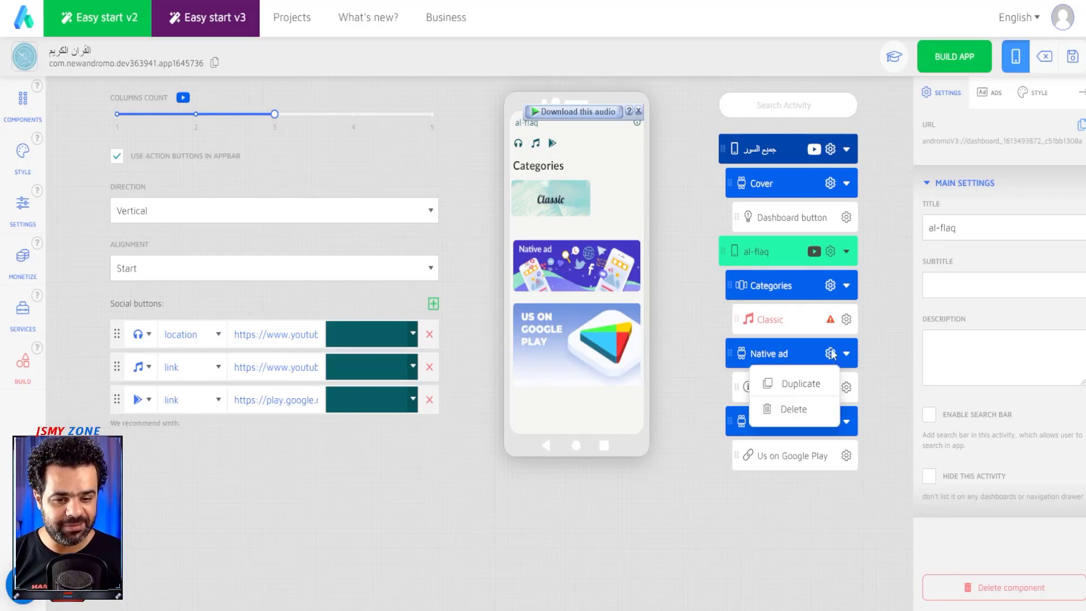
{"action": "left_click", "coordinate": [792, 409]}
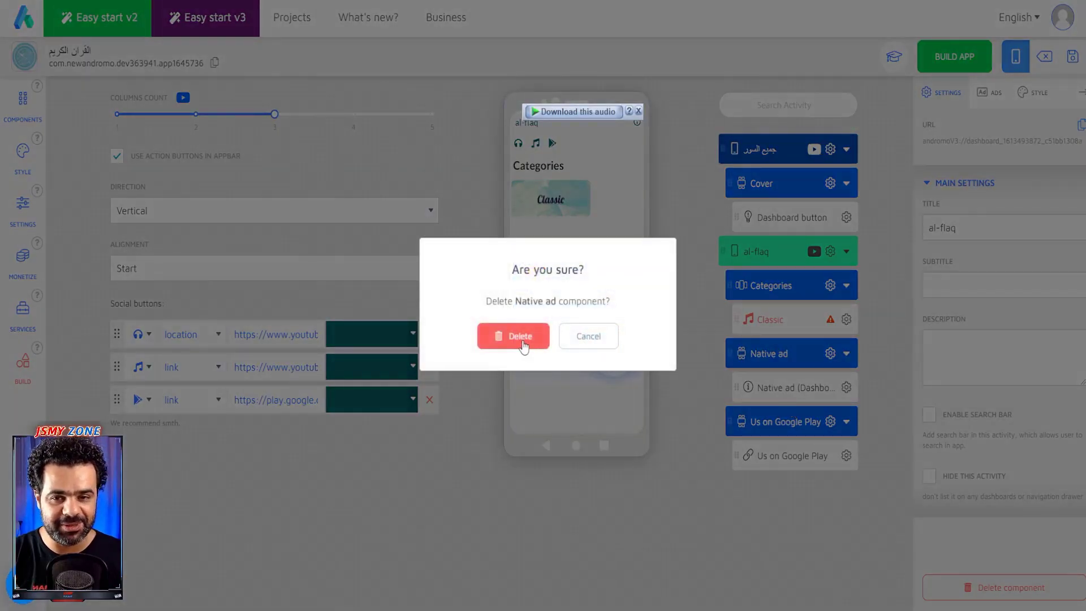
{"action": "left_click", "coordinate": [531, 339]}
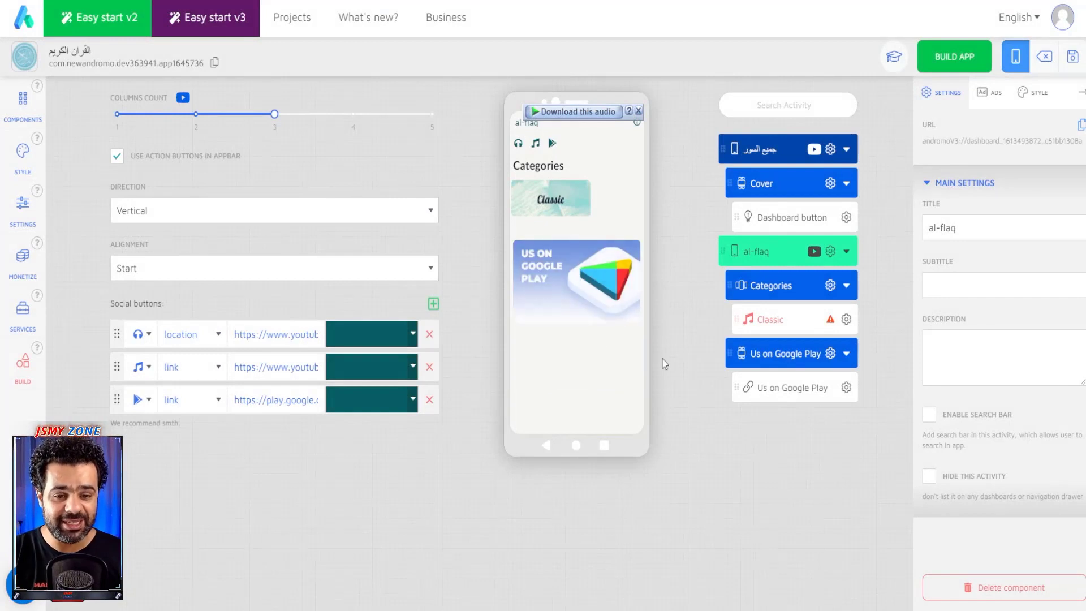
{"action": "left_click", "coordinate": [829, 353]}
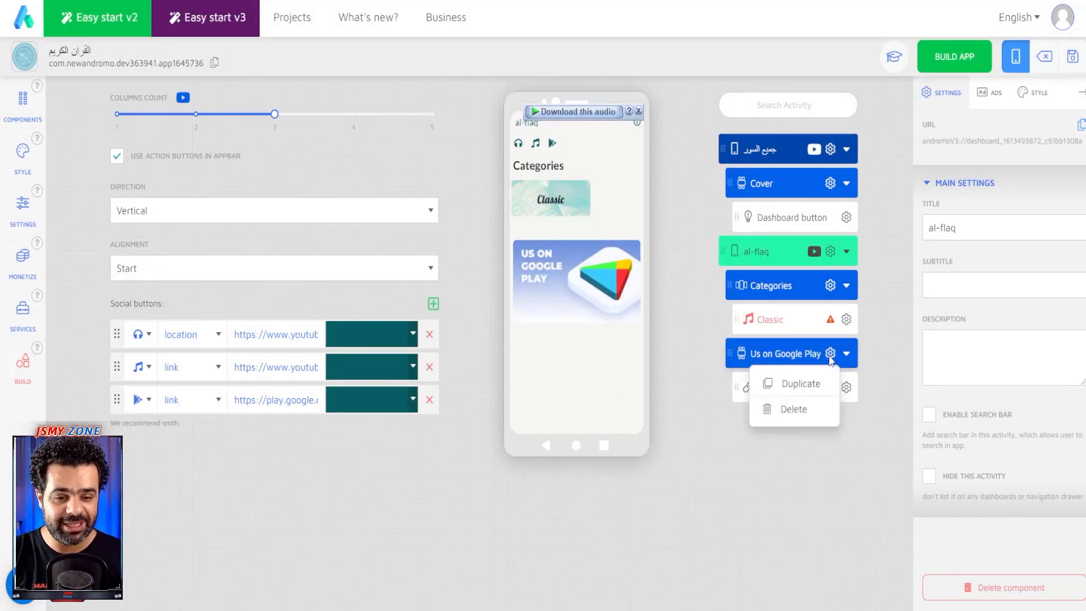
{"action": "left_click", "coordinate": [787, 410]}
{"action": "left_click", "coordinate": [513, 336]}
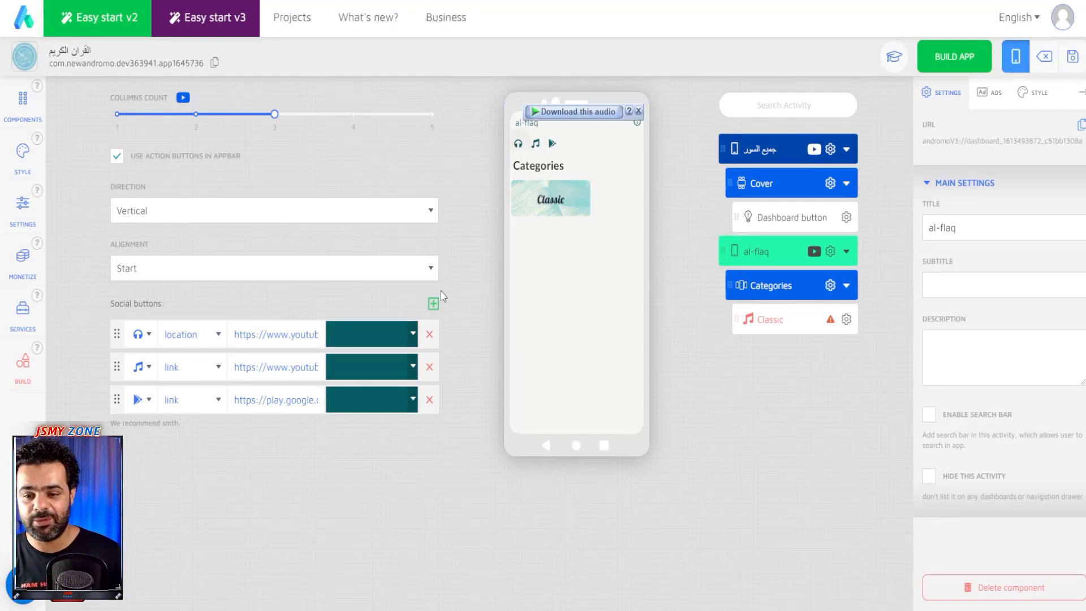
Step: Remove all three social buttons from the al-flaq activity and save the project despite its validation errors
{"action": "left_click", "coordinate": [429, 334]}
{"action": "left_click", "coordinate": [429, 337]}
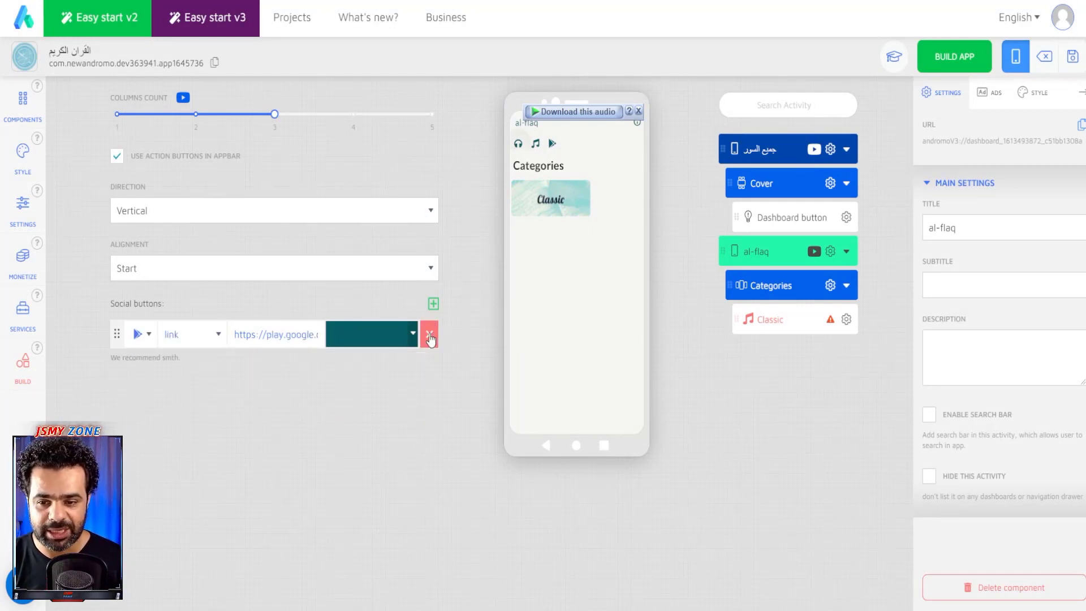
{"action": "left_click", "coordinate": [430, 336]}
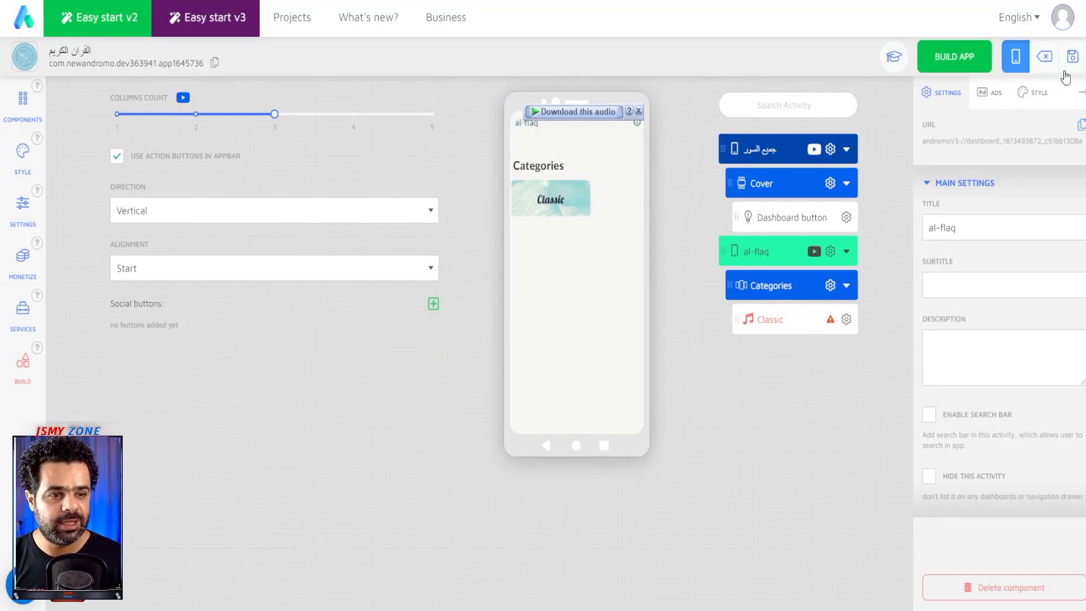
{"action": "left_click", "coordinate": [779, 218]}
{"action": "left_click", "coordinate": [521, 317]}
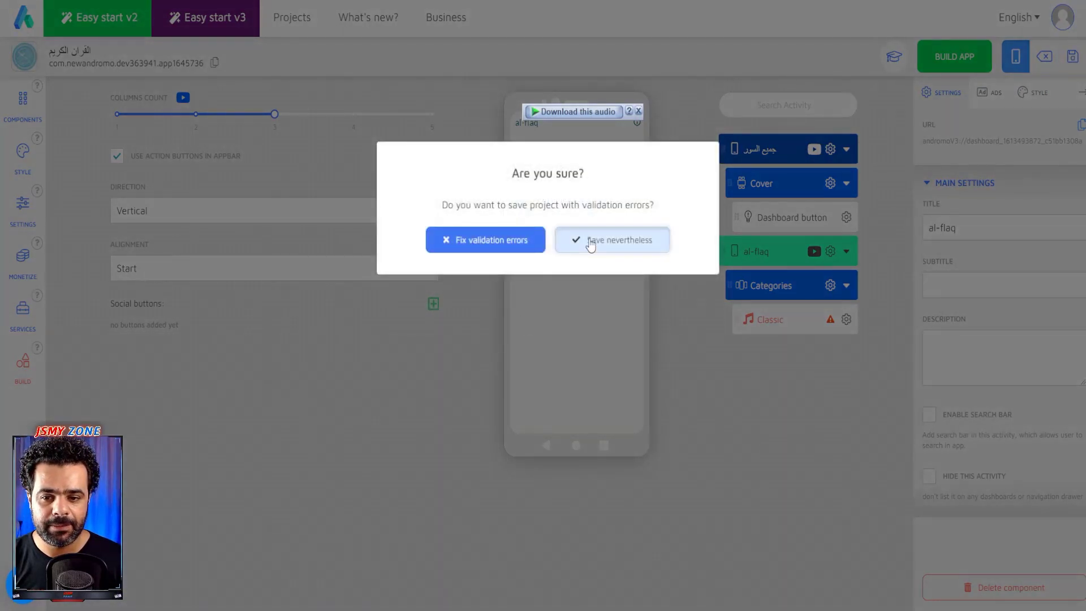
{"action": "left_click", "coordinate": [589, 243]}
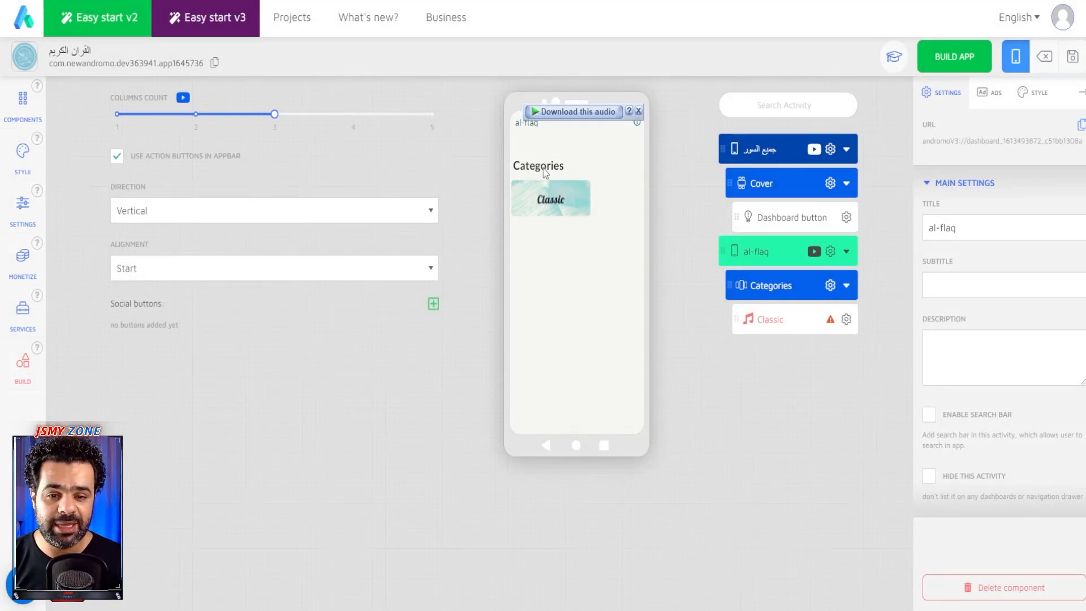
Step: Retitle the Categories component al-falk and save the project
{"action": "left_click", "coordinate": [780, 286]}
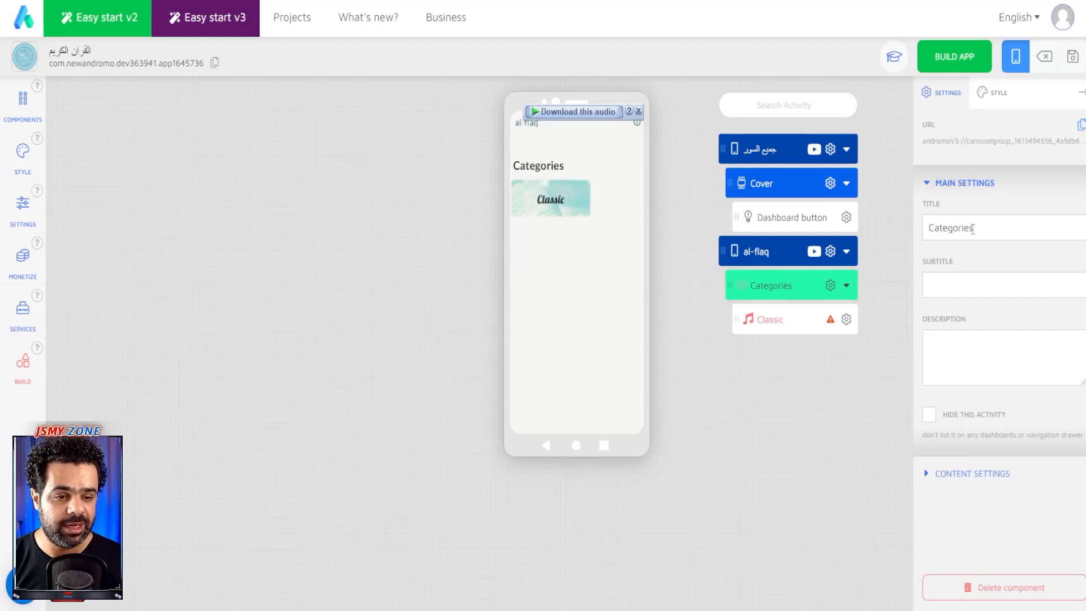
{"action": "left_click_drag", "start_coordinate": [974, 227], "coordinate": [912, 232]}
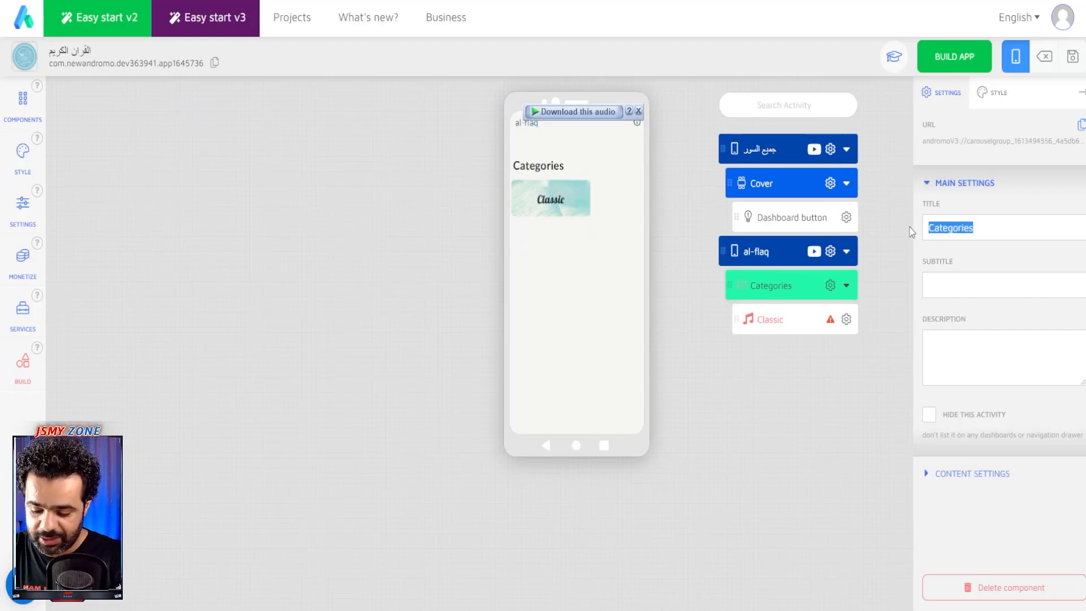
{"action": "type", "text": "al-falk"}
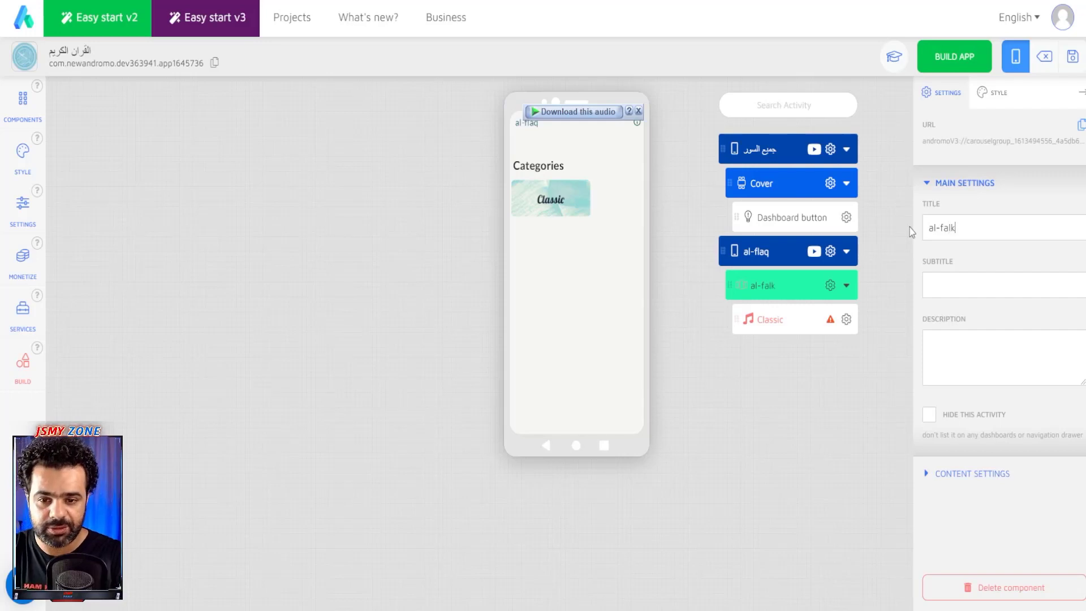
{"action": "left_click", "coordinate": [1072, 57]}
{"action": "left_click", "coordinate": [541, 319]}
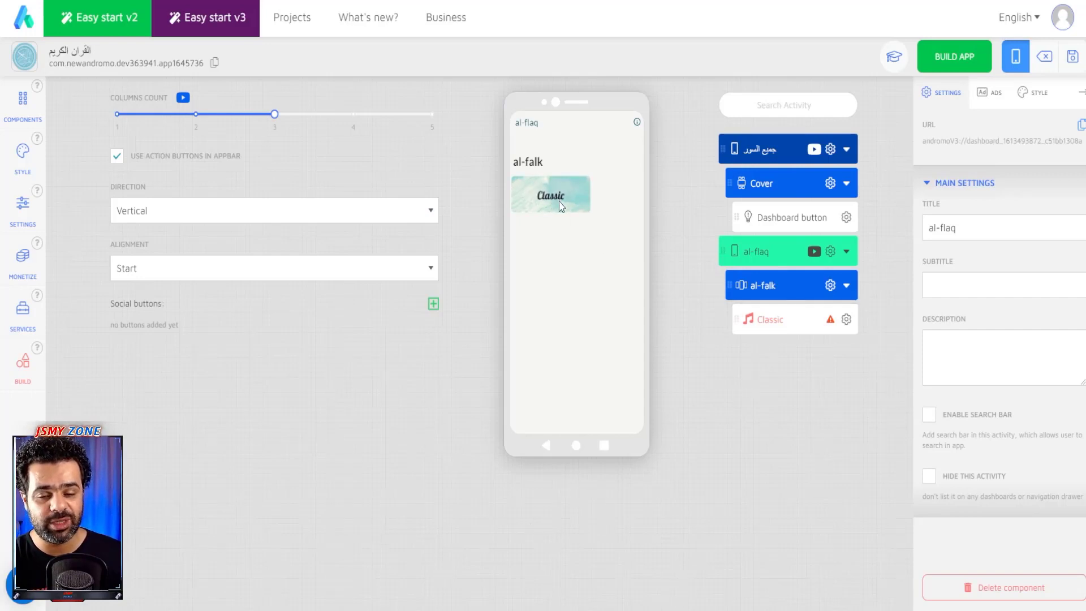
Step: Try الفلق as the title of the Classic audio item and set it to Al-falq
{"action": "left_click", "coordinate": [760, 250]}
{"action": "left_click", "coordinate": [924, 254]}
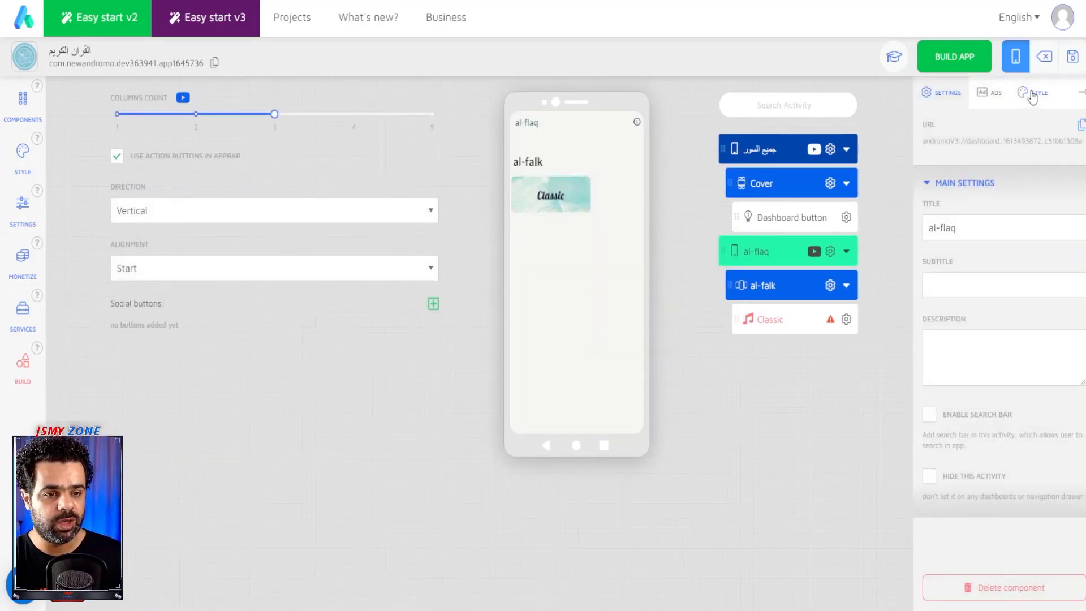
{"action": "left_click", "coordinate": [773, 320]}
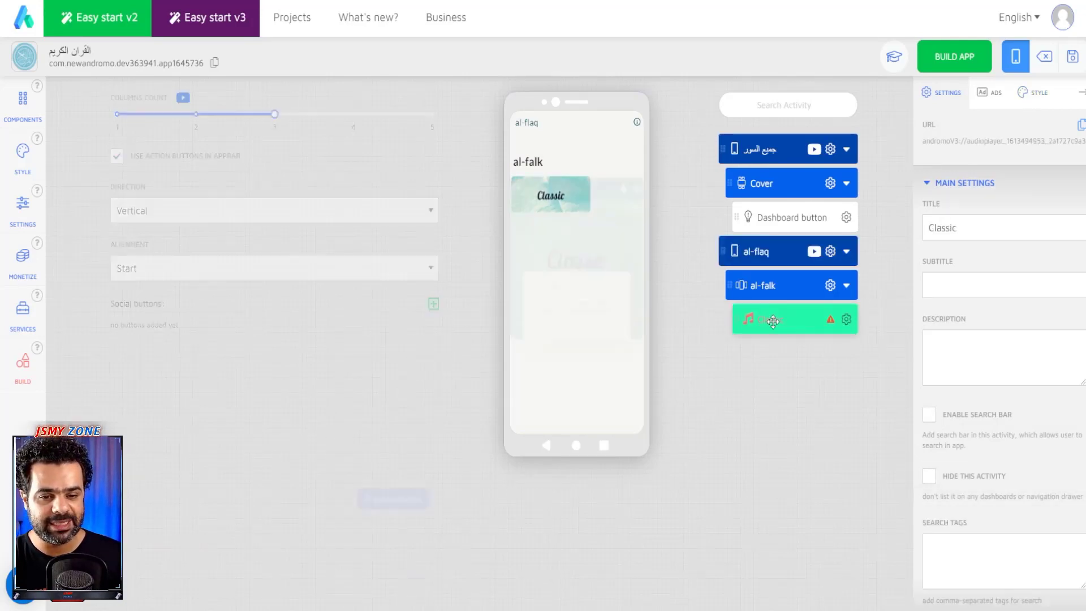
{"action": "left_click_drag", "start_coordinate": [963, 229], "coordinate": [912, 233]}
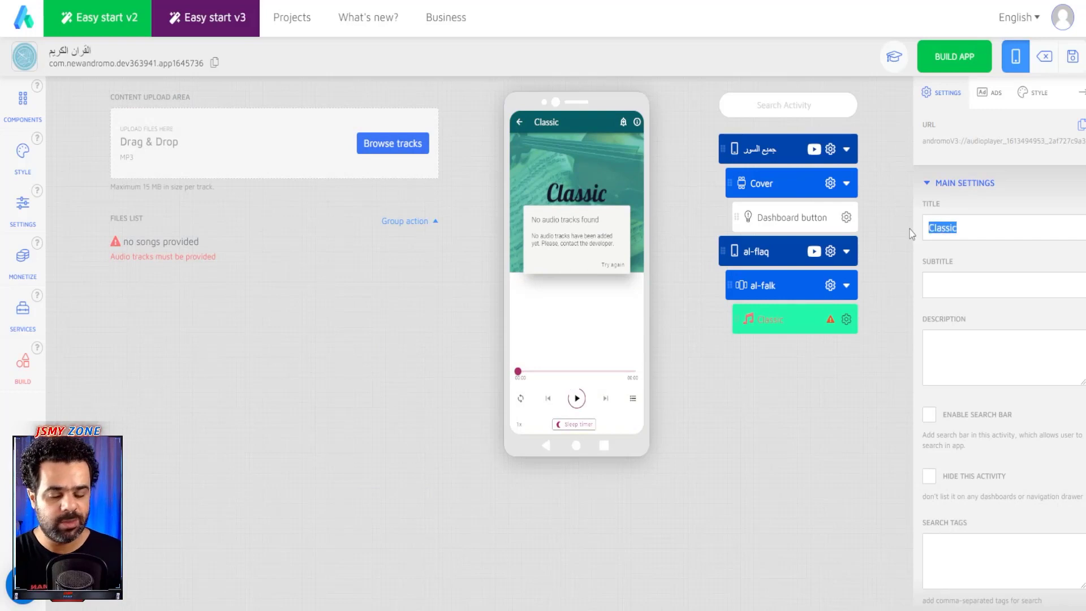
{"action": "type", "text": "الفلق"}
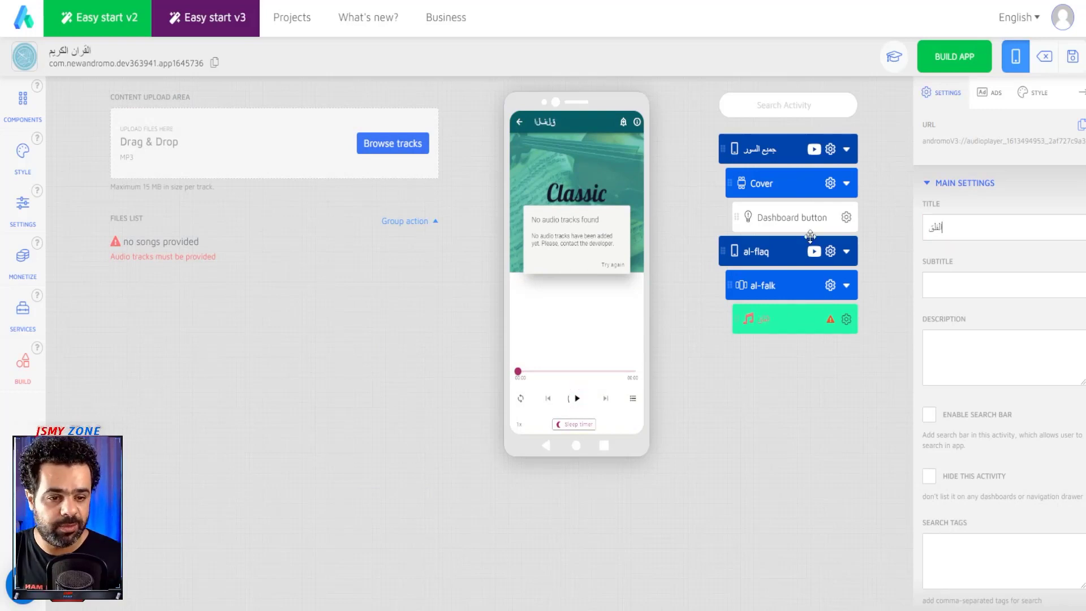
{"action": "left_click", "coordinate": [1039, 94]}
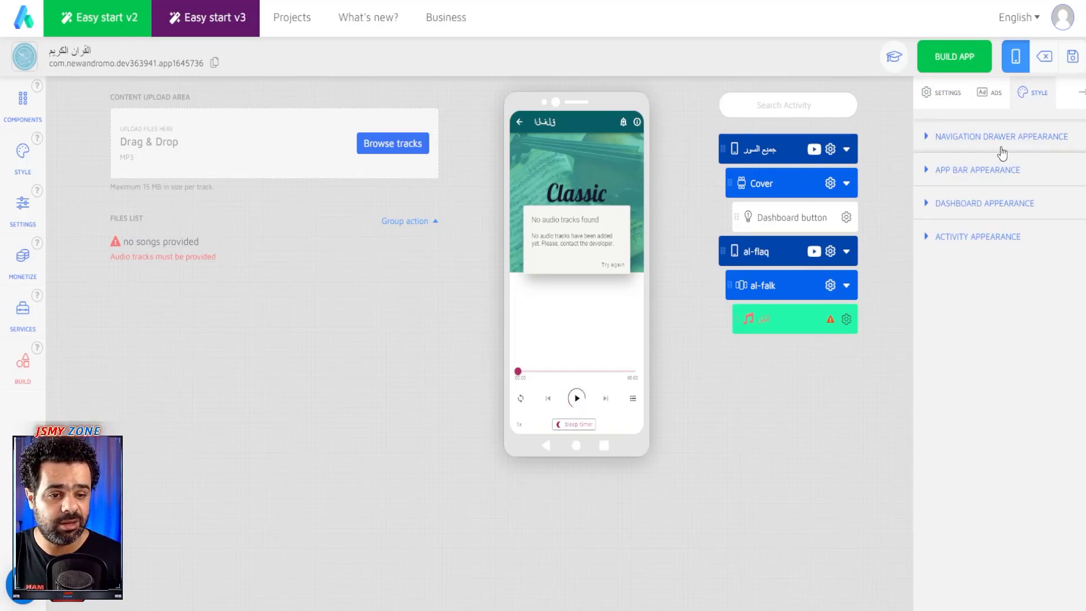
{"action": "left_click", "coordinate": [942, 94]}
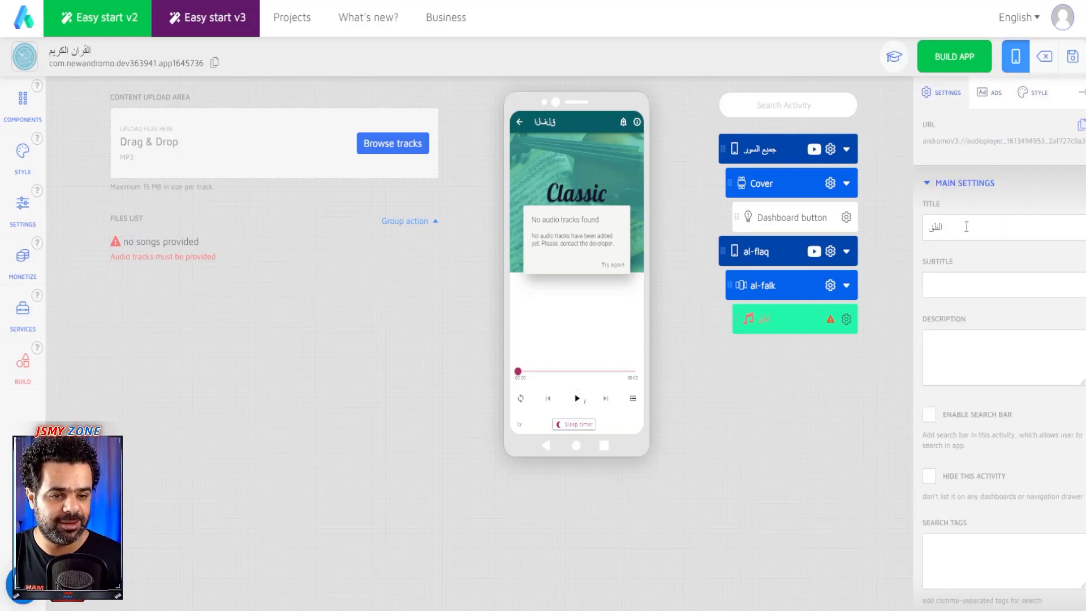
{"action": "left_click_drag", "start_coordinate": [970, 229], "coordinate": [908, 229]}
{"action": "type", "text": "A"}
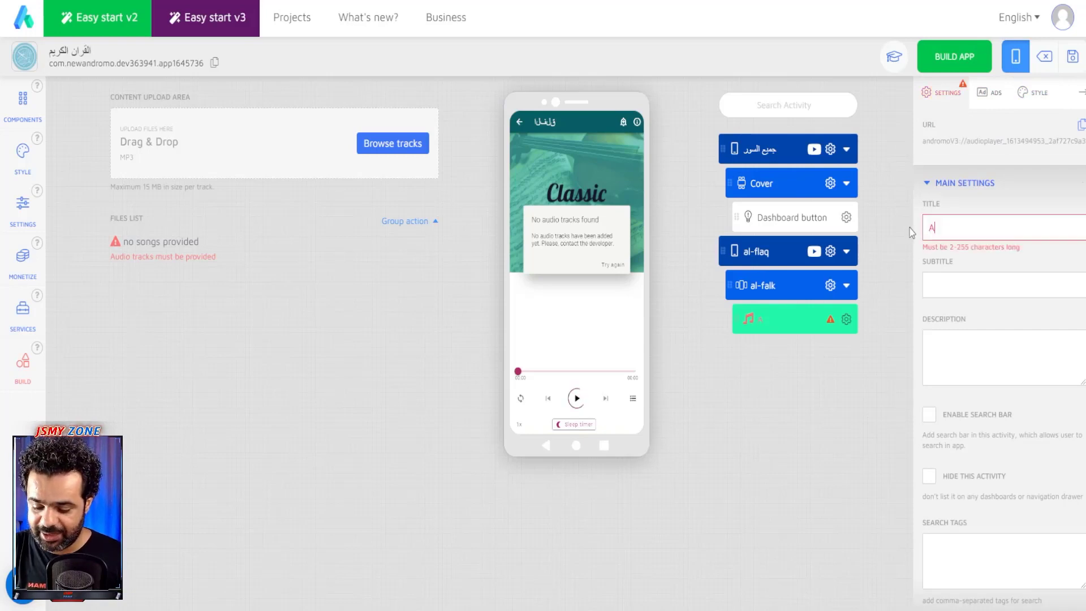
{"action": "type", "text": "l-falq"}
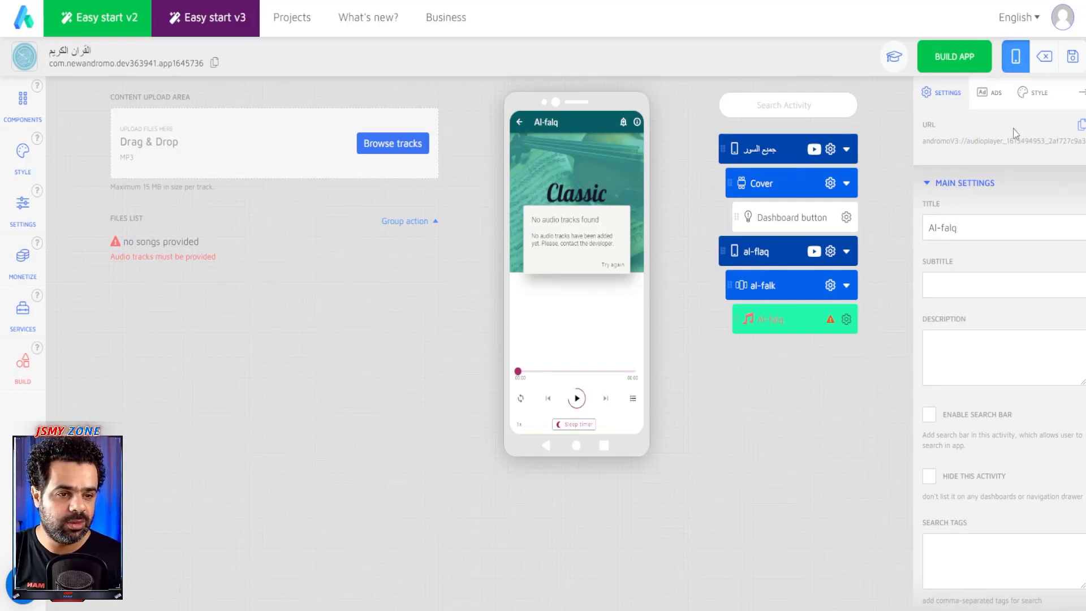
Step: Delete the current card background image from the Al-falq item's dashboard appearance
{"action": "left_click", "coordinate": [1038, 94]}
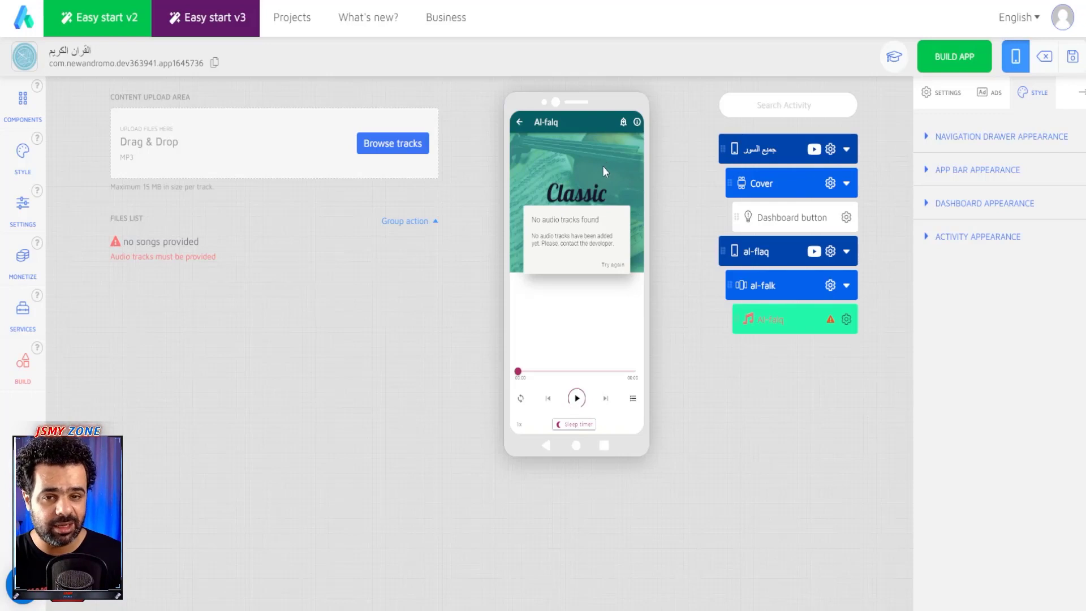
{"action": "left_click", "coordinate": [928, 178]}
{"action": "left_click", "coordinate": [927, 173]}
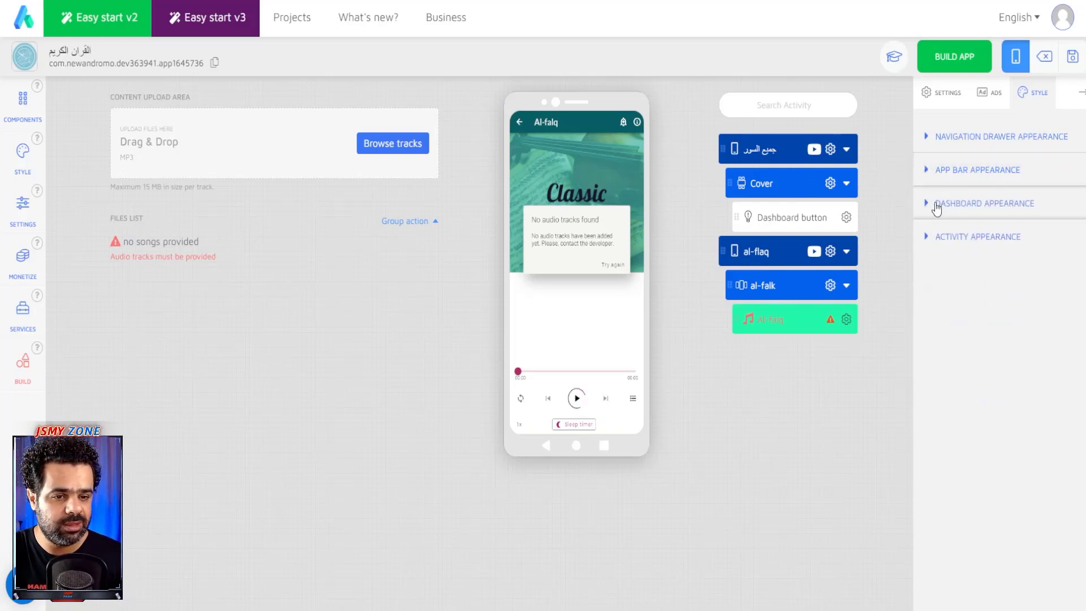
{"action": "left_click", "coordinate": [935, 205]}
{"action": "scroll", "coordinate": [948, 257], "scroll_direction": "down", "scroll_amount": 5}
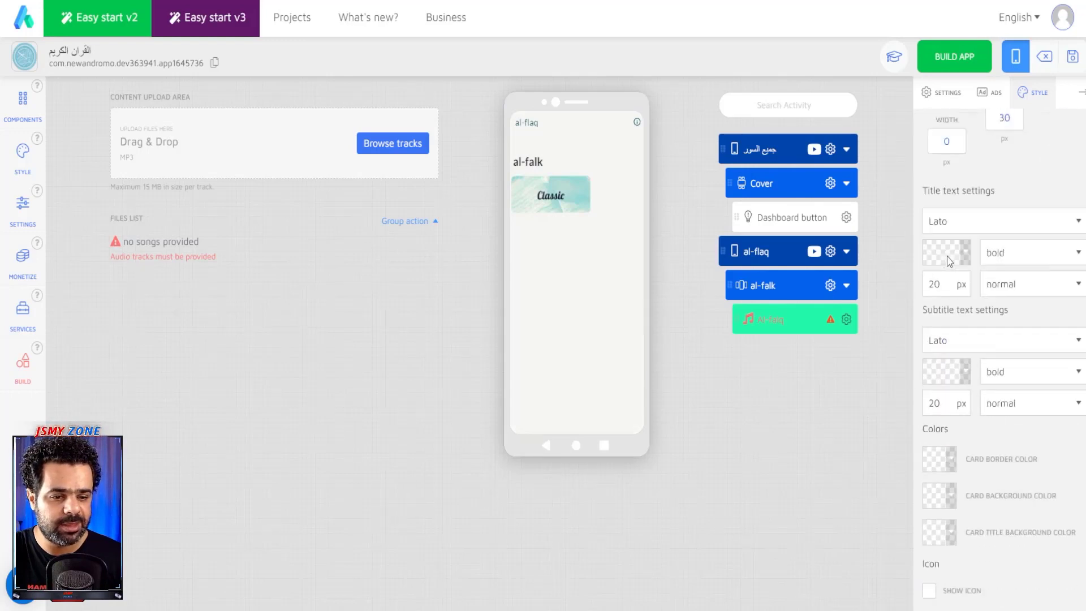
{"action": "scroll", "coordinate": [948, 257], "scroll_direction": "down", "scroll_amount": 1}
{"action": "scroll", "coordinate": [941, 270], "scroll_direction": "down", "scroll_amount": 1}
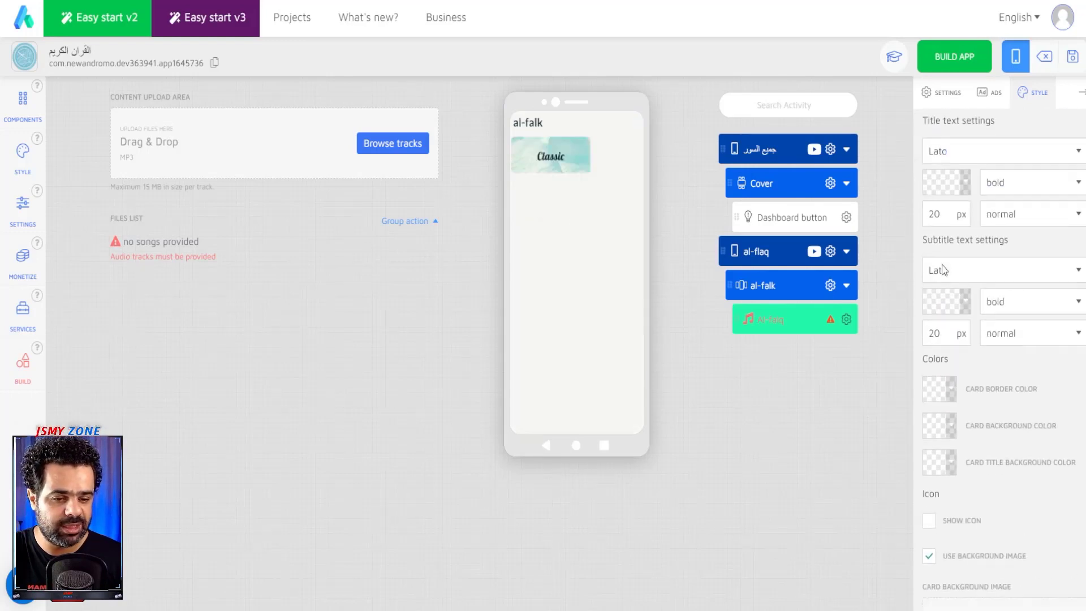
{"action": "scroll", "coordinate": [942, 270], "scroll_direction": "down", "scroll_amount": 5}
{"action": "left_click", "coordinate": [1077, 363]}
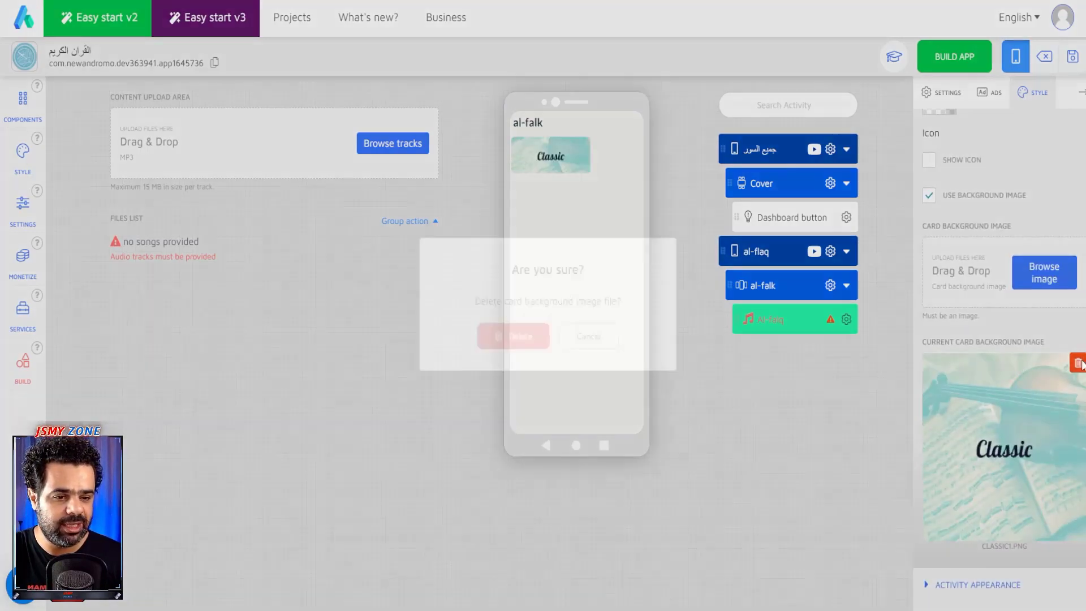
{"action": "left_click", "coordinate": [526, 336]}
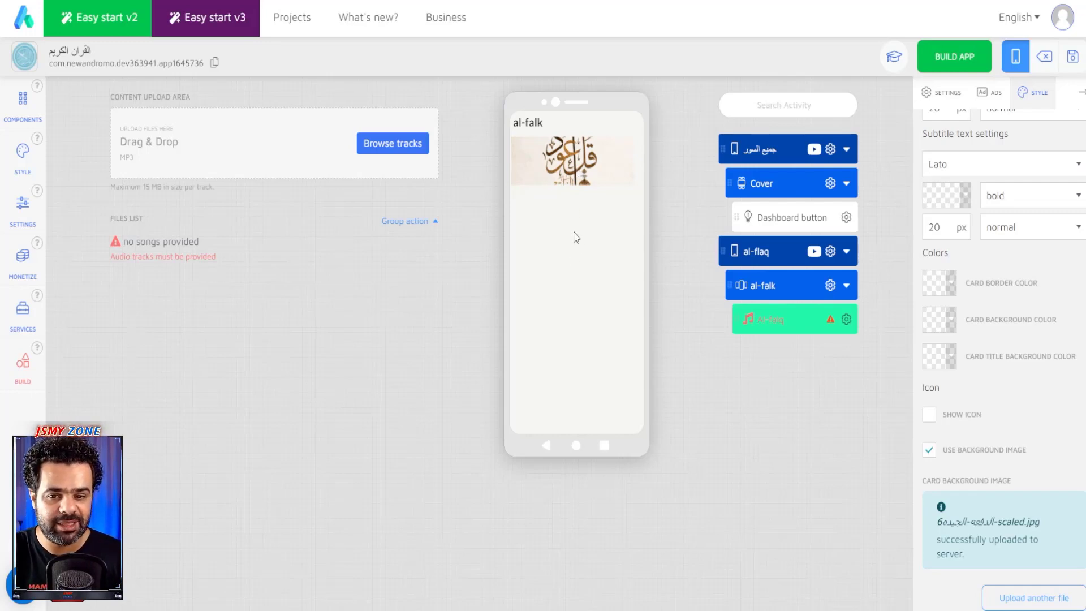
{"action": "left_click", "coordinate": [844, 325]}
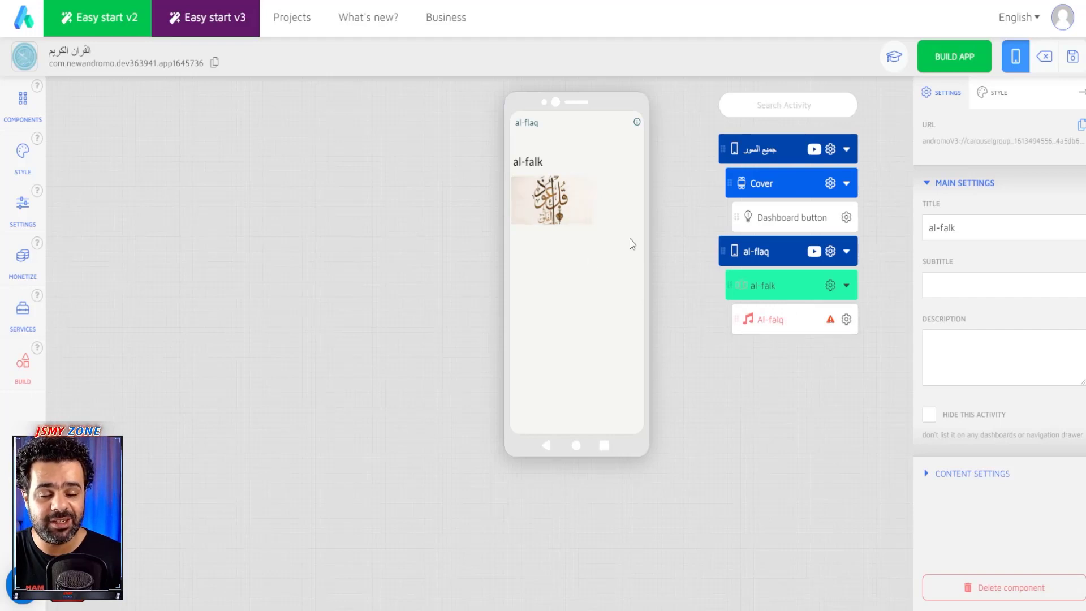
{"action": "left_click", "coordinate": [847, 320]}
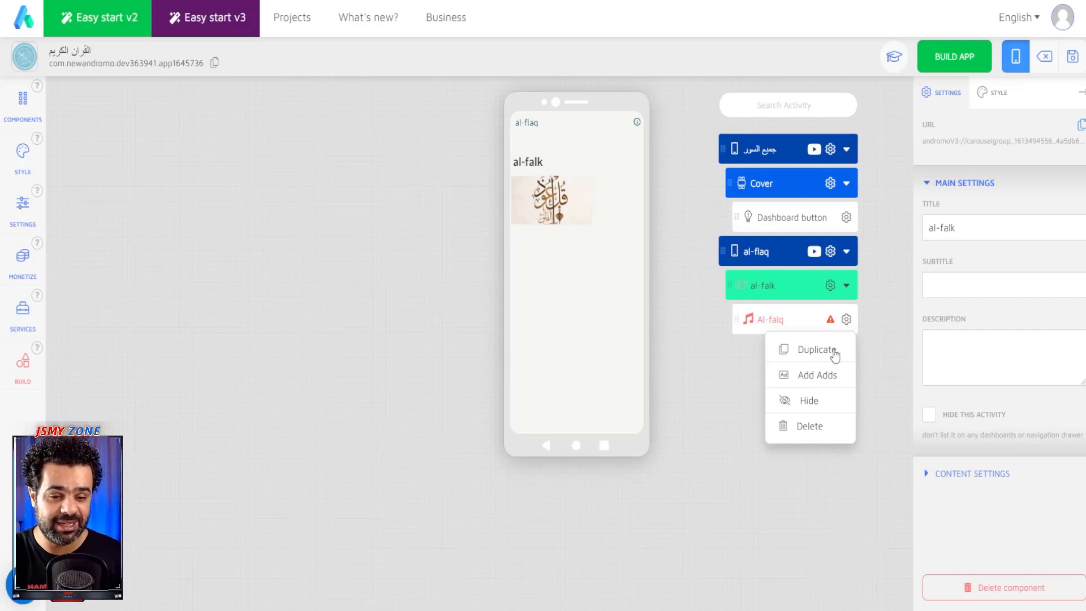
{"action": "left_click", "coordinate": [874, 334]}
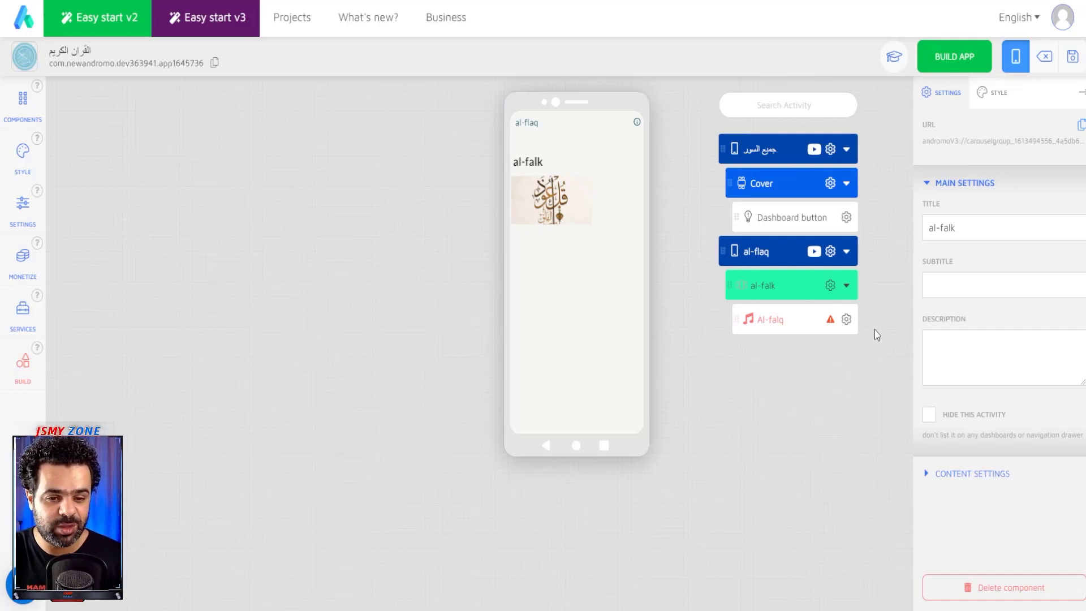
Step: Replace the Classic activity background image of the Al-falq audio item with the Arabic surah calligraphy JPG
{"action": "left_click", "coordinate": [784, 321]}
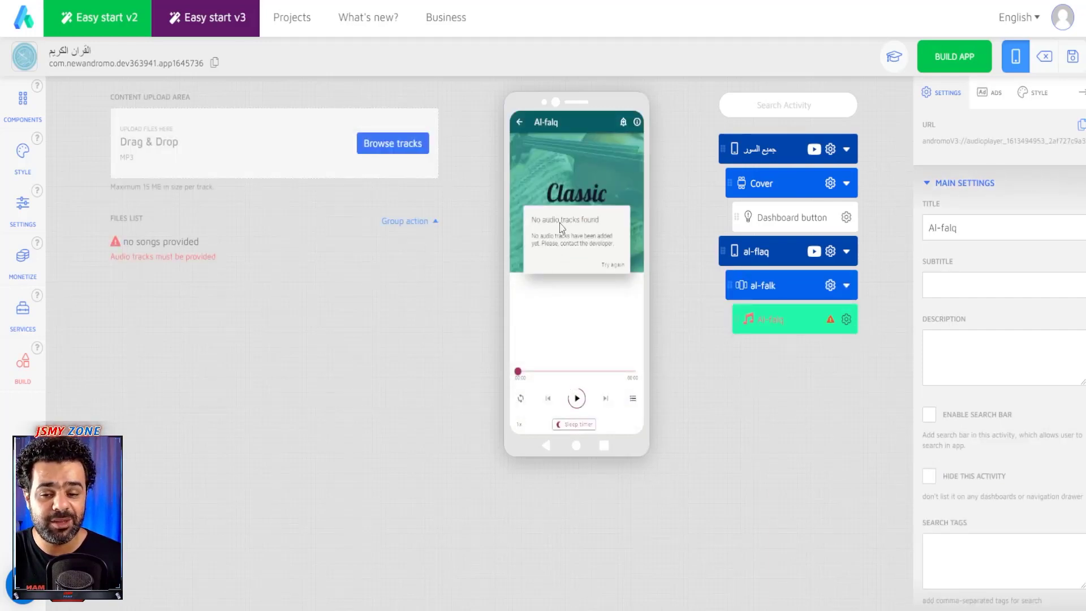
{"action": "left_click", "coordinate": [1024, 95]}
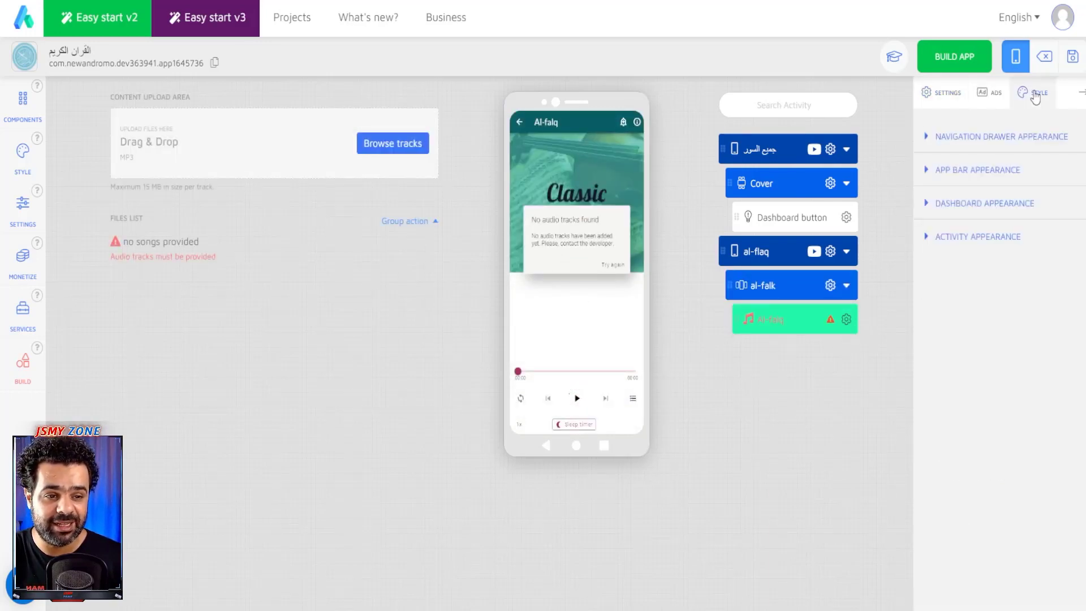
{"action": "left_click", "coordinate": [926, 237]}
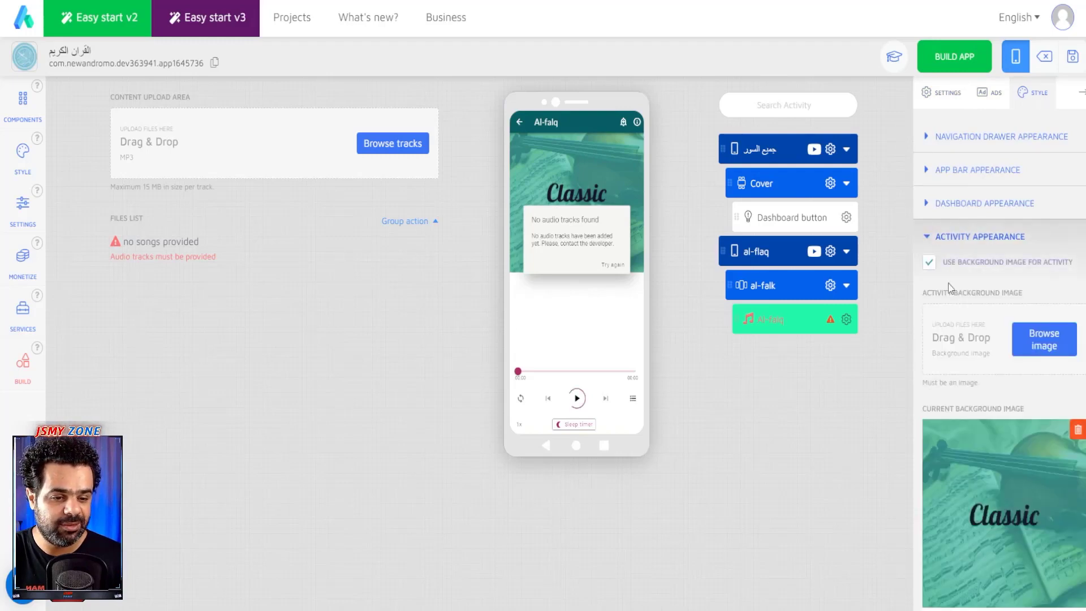
{"action": "scroll", "coordinate": [950, 286], "scroll_direction": "down", "scroll_amount": 4}
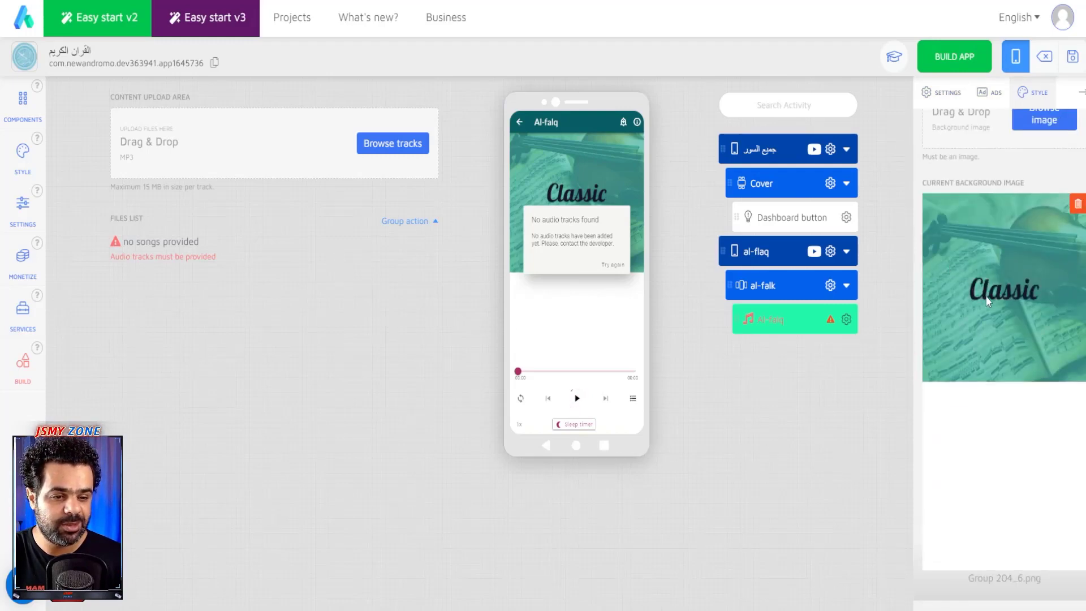
{"action": "left_click", "coordinate": [1078, 204]}
{"action": "left_click", "coordinate": [517, 337]}
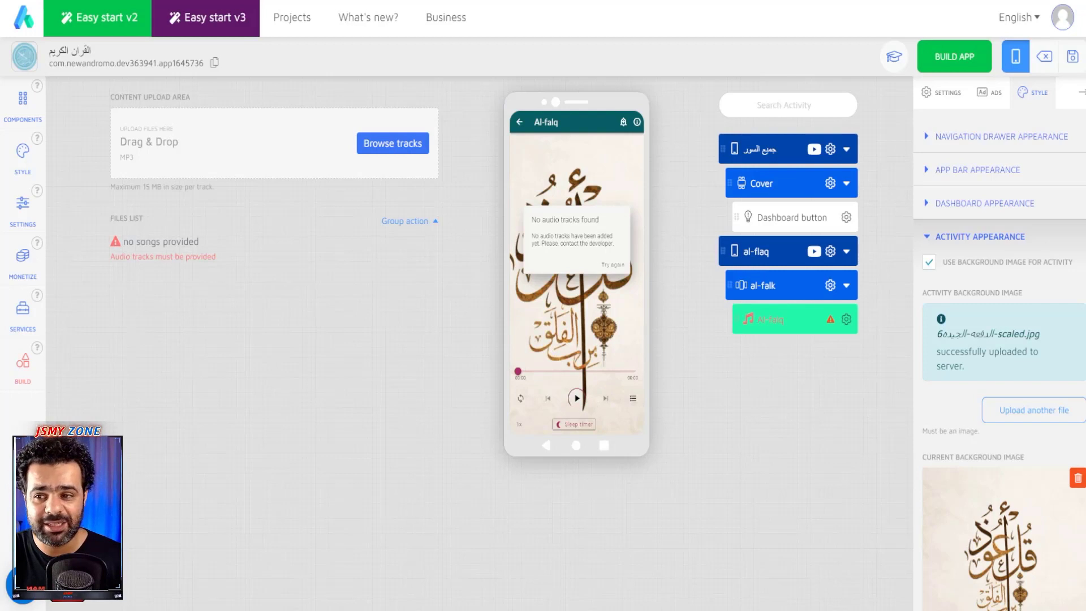
Step: Upload 113.mp3 as the Al-falq item's audio track and reload its player preview
{"action": "key", "text": "Return"}
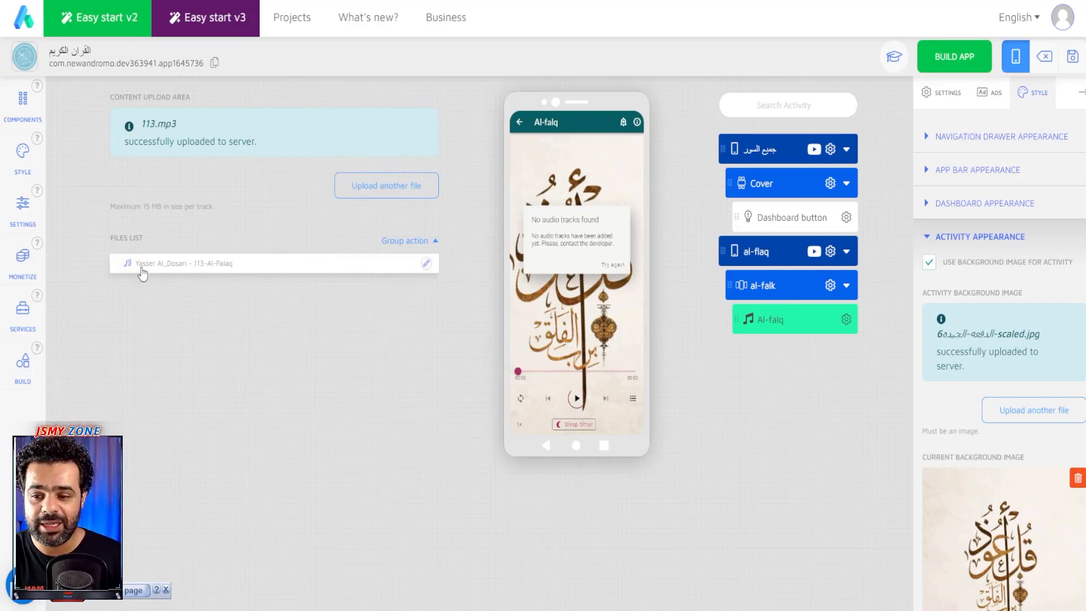
{"action": "left_click", "coordinate": [613, 265]}
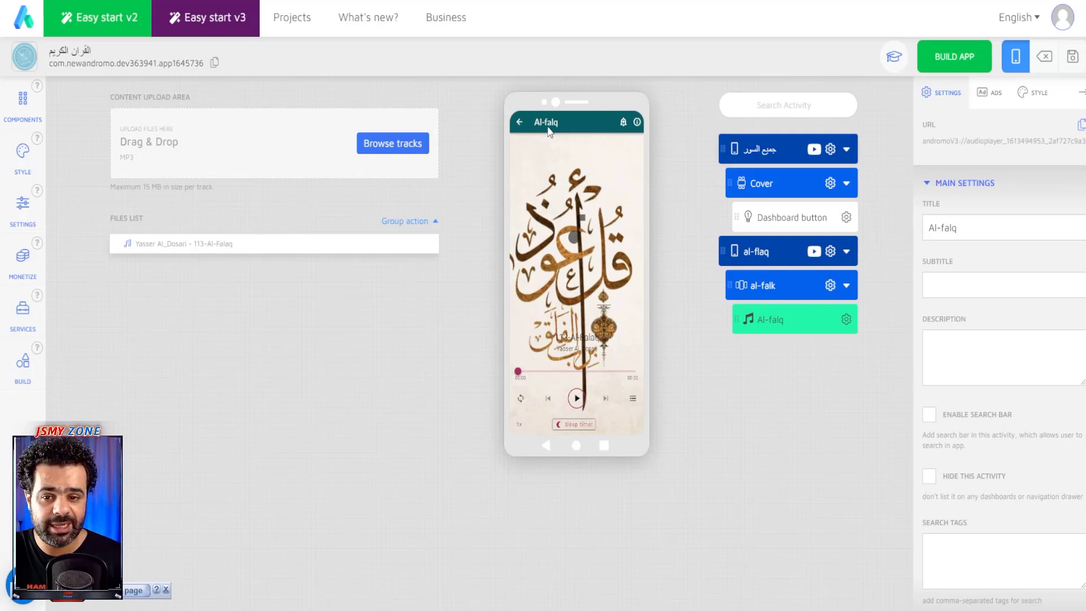
Step: Preview the app flow from the Quran cover through the al-falk calligraphy card to the Al-falq player
{"action": "left_click", "coordinate": [519, 121]}
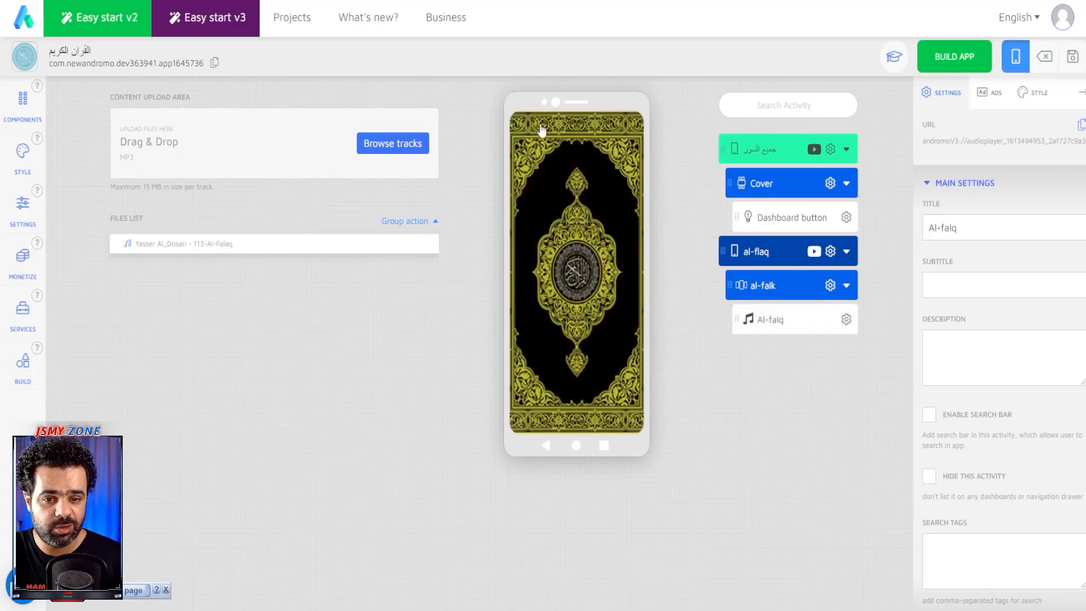
{"action": "left_click", "coordinate": [757, 148]}
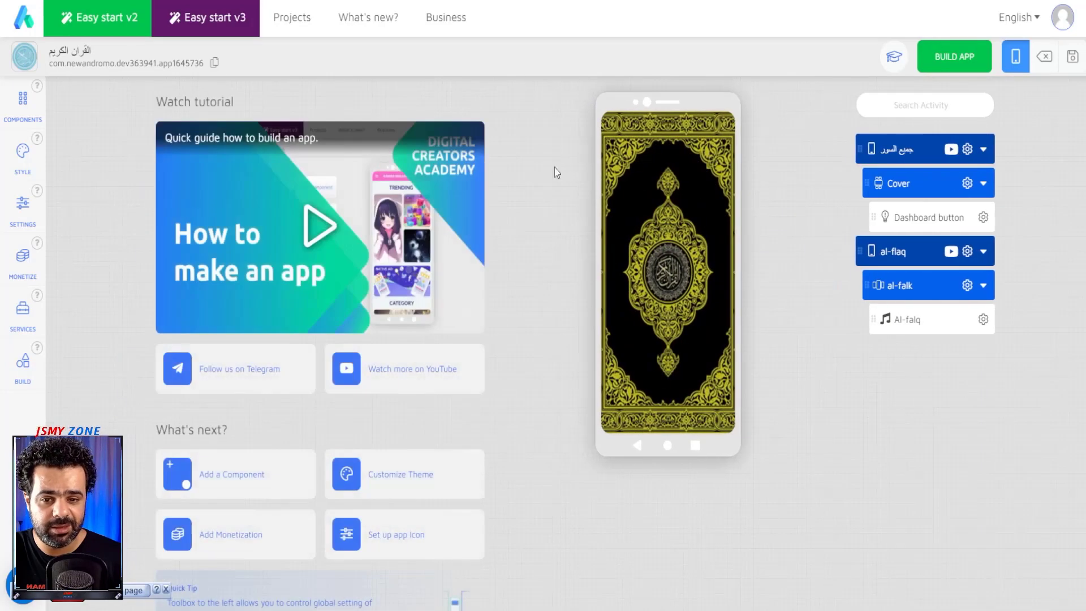
{"action": "left_click", "coordinate": [687, 169]}
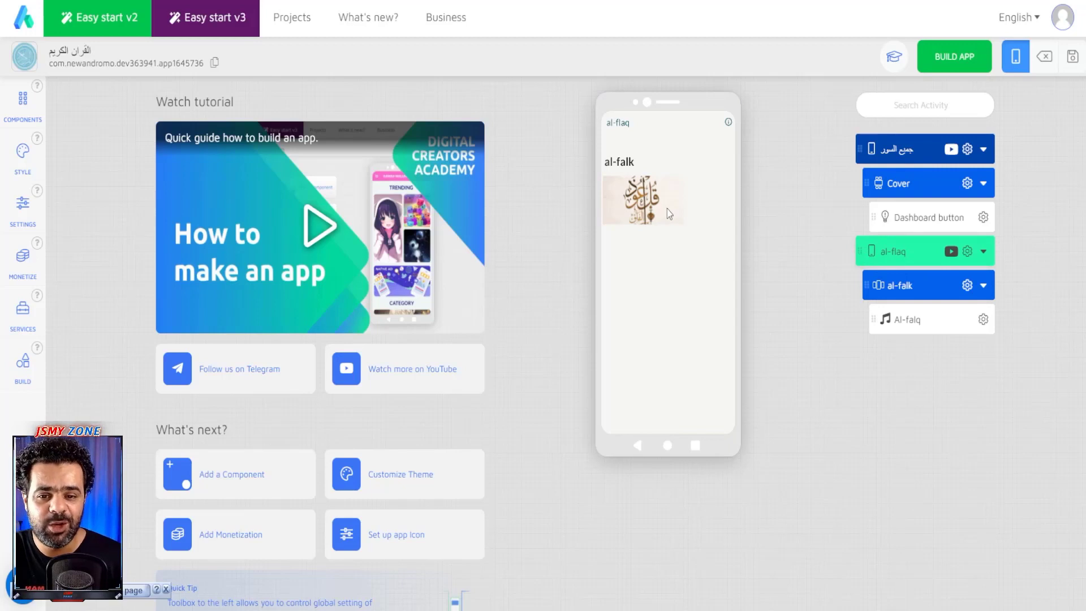
{"action": "left_click", "coordinate": [640, 203]}
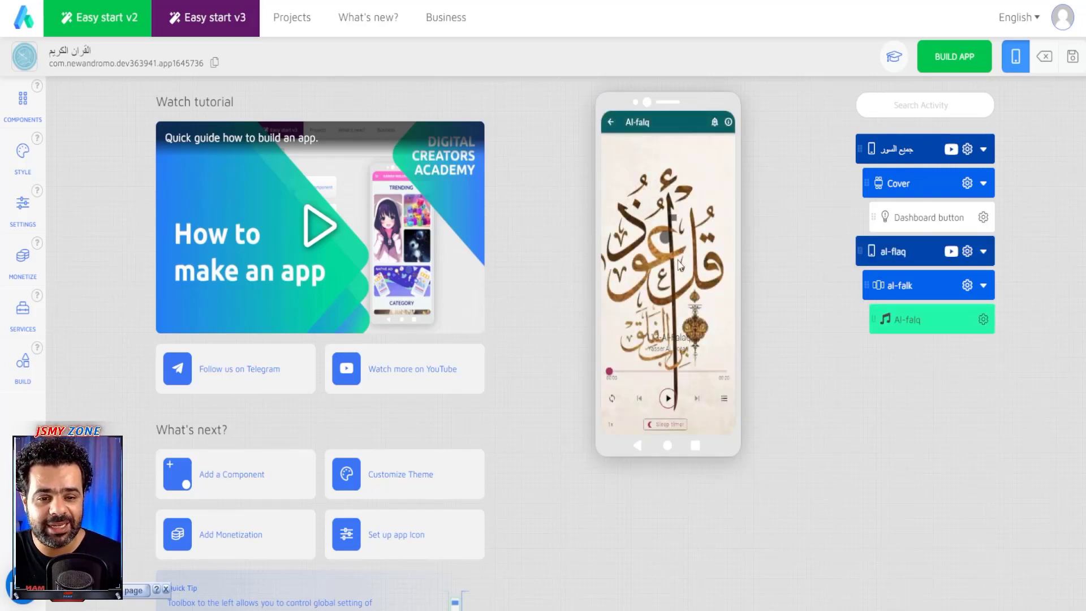
Step: Open the settings of the Al-falq audio item under the al-falk component
{"action": "left_click", "coordinate": [916, 327]}
{"action": "left_click", "coordinate": [909, 320]}
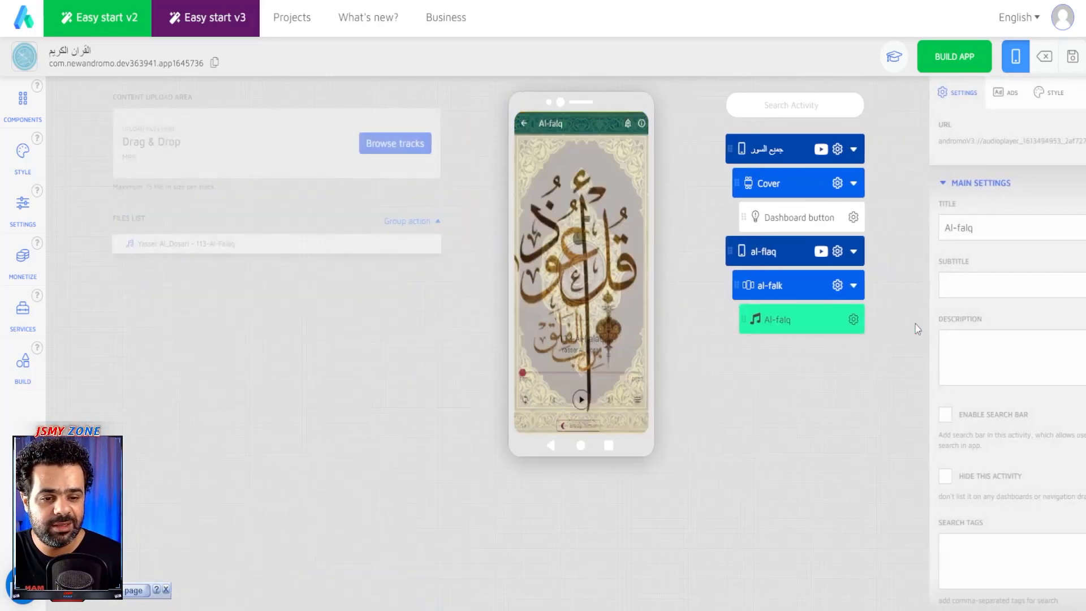